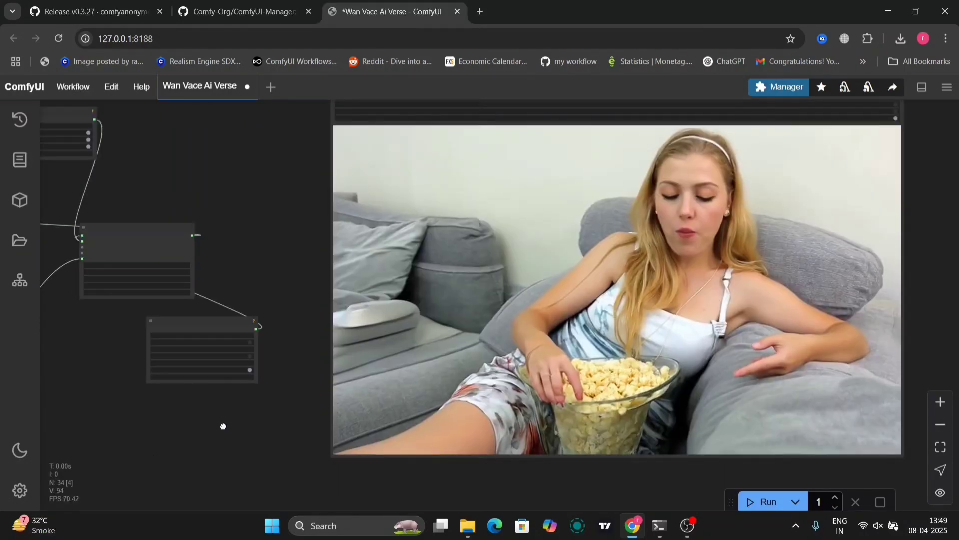
# - Save the Wan Vace workflow as a PNG image from the VHS_VideoCombine node's menu
pyautogui.rightClick(664, 329)
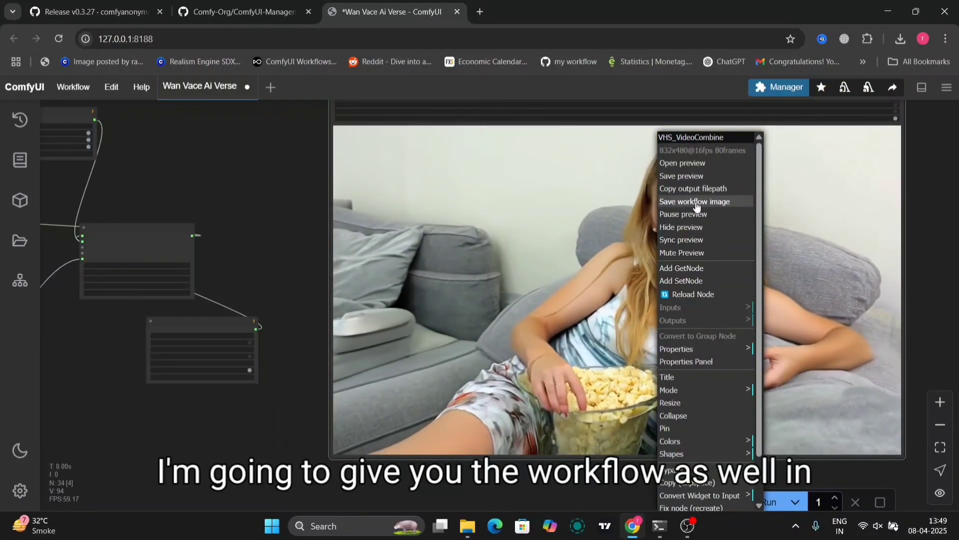
pyautogui.click(696, 201)
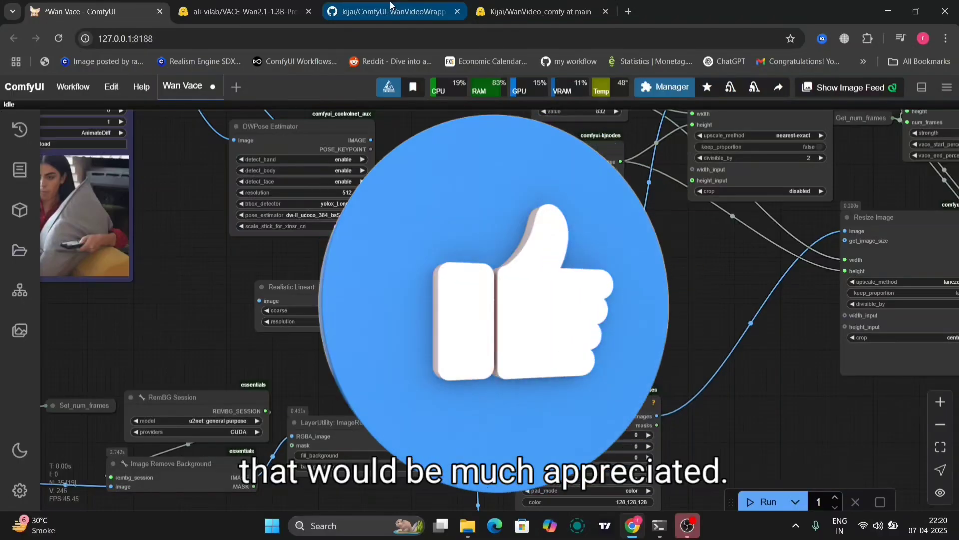
# - In the VACE-Wan2.1-1.3B-Preview Models table, highlight the model names, including VACE-LTX-Video-0.9
pyautogui.click(433, 4)
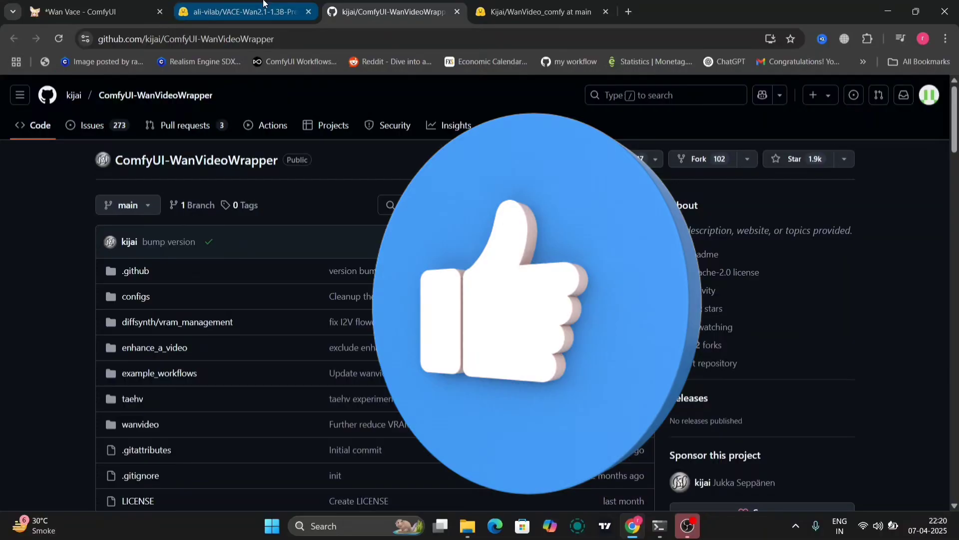
pyautogui.click(239, 11)
pyautogui.scroll(-1, 185, 258)
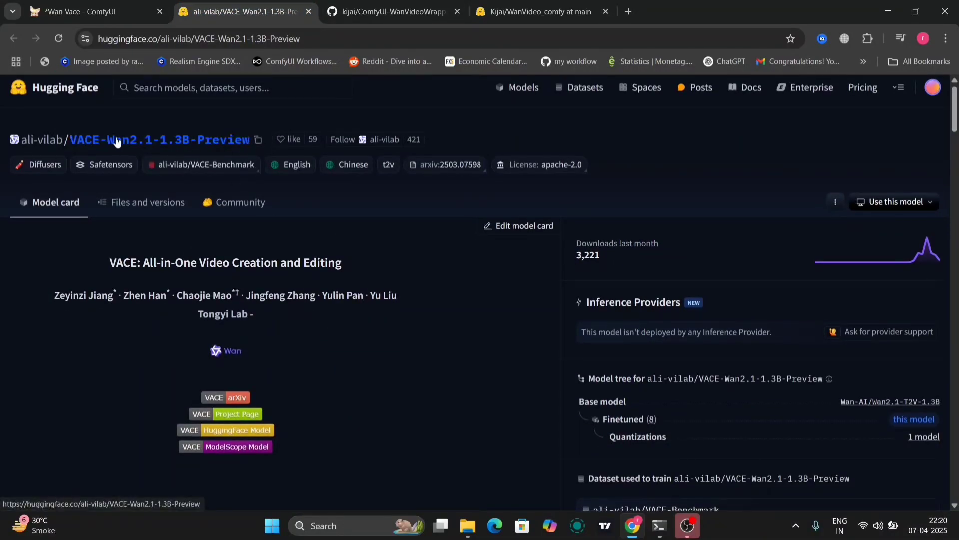
pyautogui.scroll(-7, 313, 237)
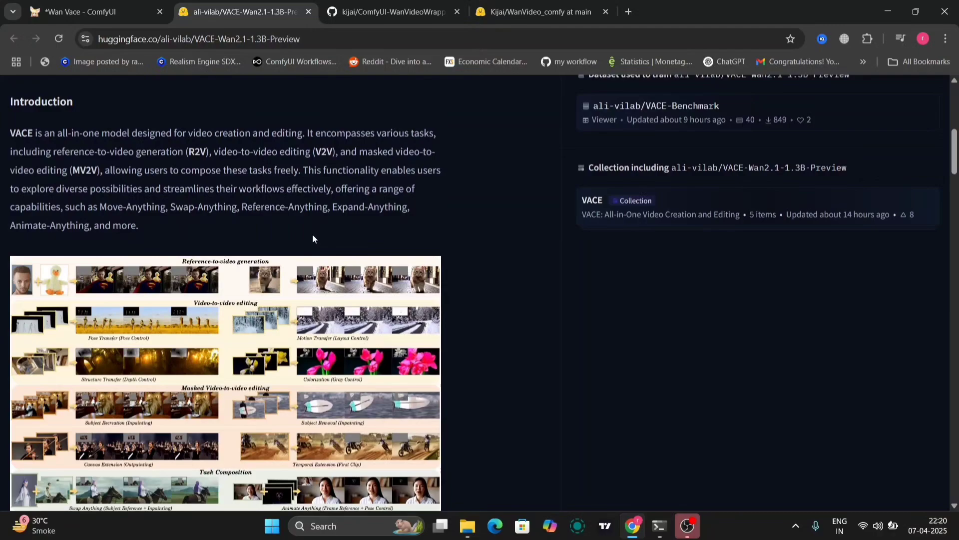
pyautogui.scroll(-7, 313, 238)
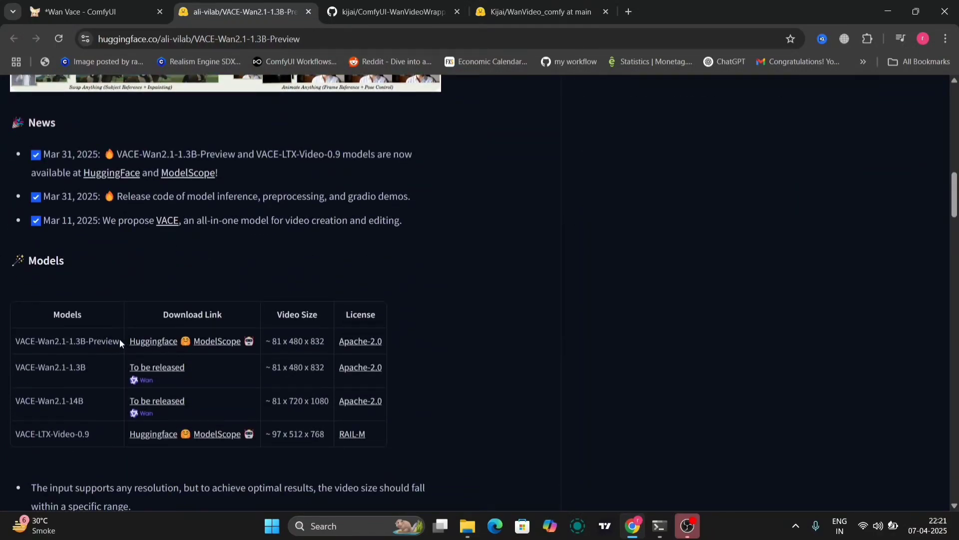
pyautogui.moveTo(119, 339); pyautogui.dragTo(15, 346)
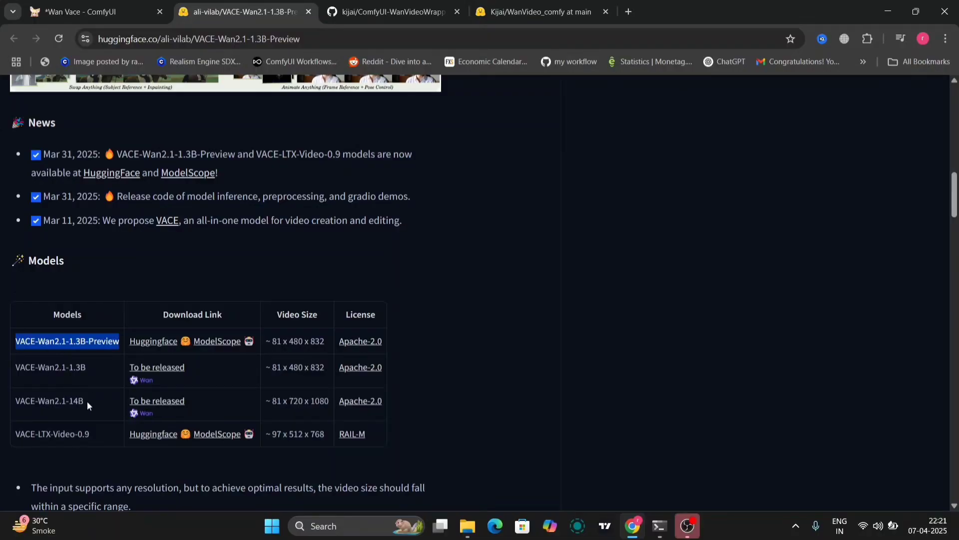
pyautogui.moveTo(87, 401); pyautogui.dragTo(6, 366)
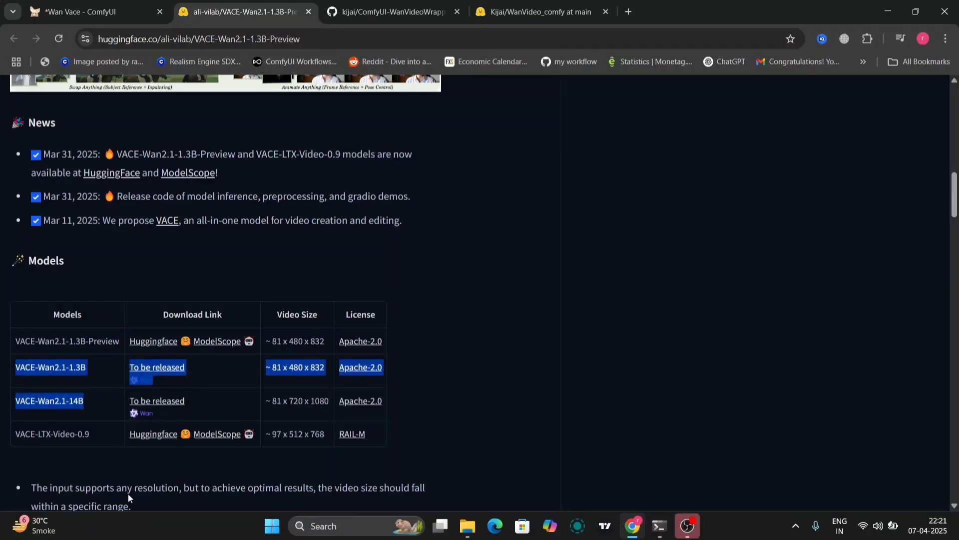
pyautogui.click(112, 465)
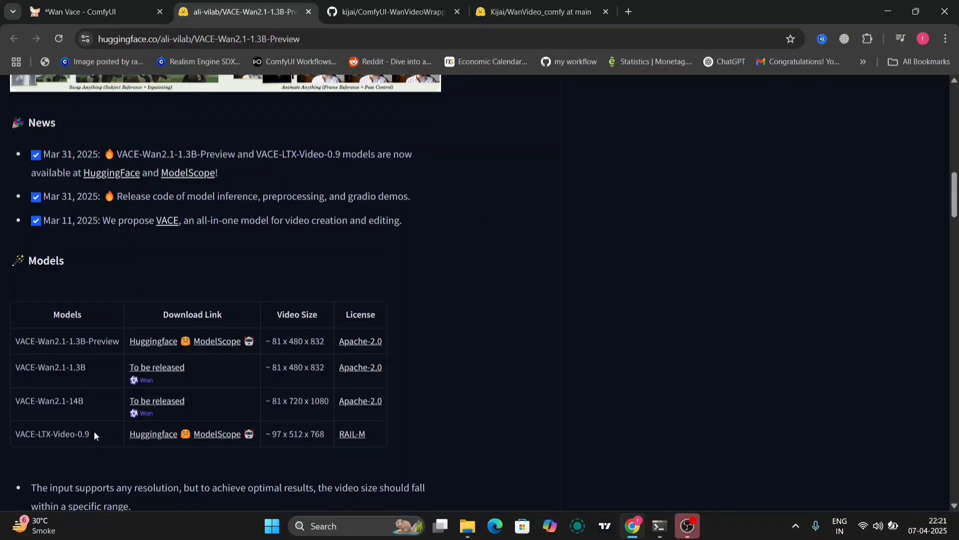
pyautogui.moveTo(94, 430); pyautogui.dragTo(7, 433)
# - Highlight Move-Anything and the full list of supported tasks in the introduction
pyautogui.scroll(-4, 63, 442)
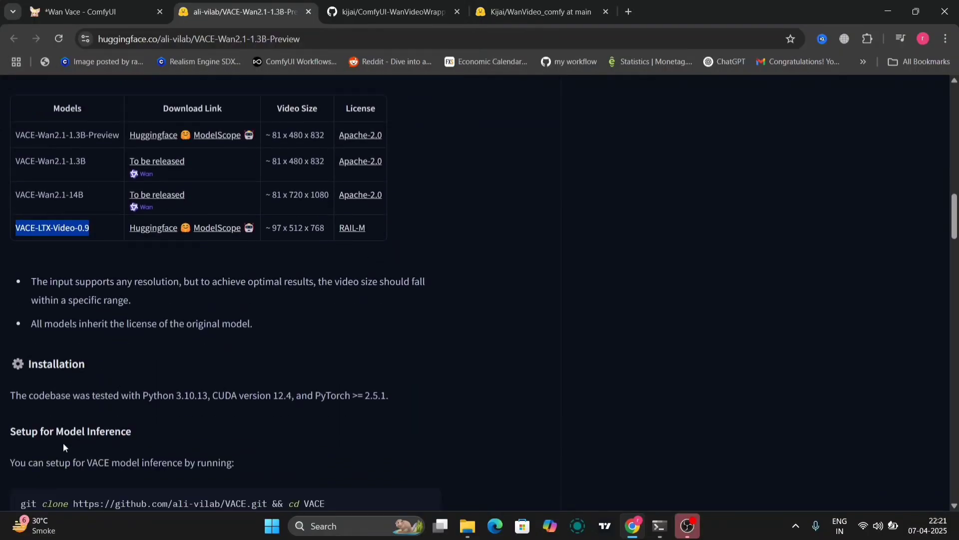
pyautogui.scroll(-10, 63, 442)
pyautogui.scroll(15, 63, 442)
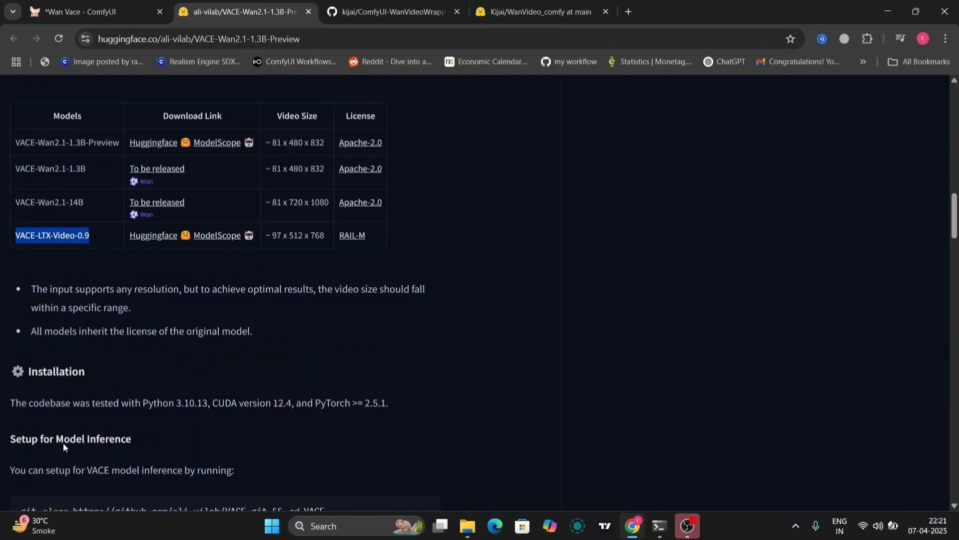
pyautogui.scroll(-1, 63, 443)
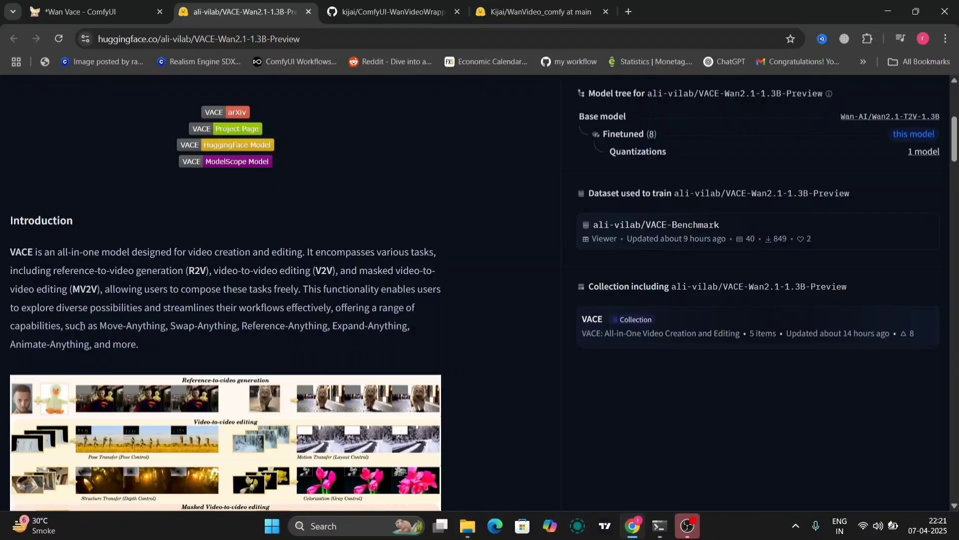
pyautogui.moveTo(105, 324); pyautogui.dragTo(168, 328)
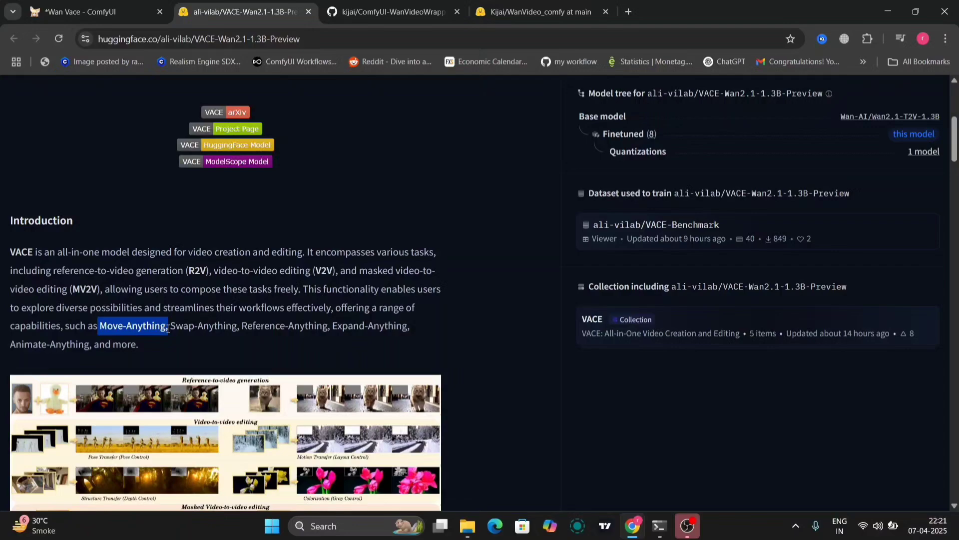
pyautogui.moveTo(231, 326); pyautogui.dragTo(367, 351)
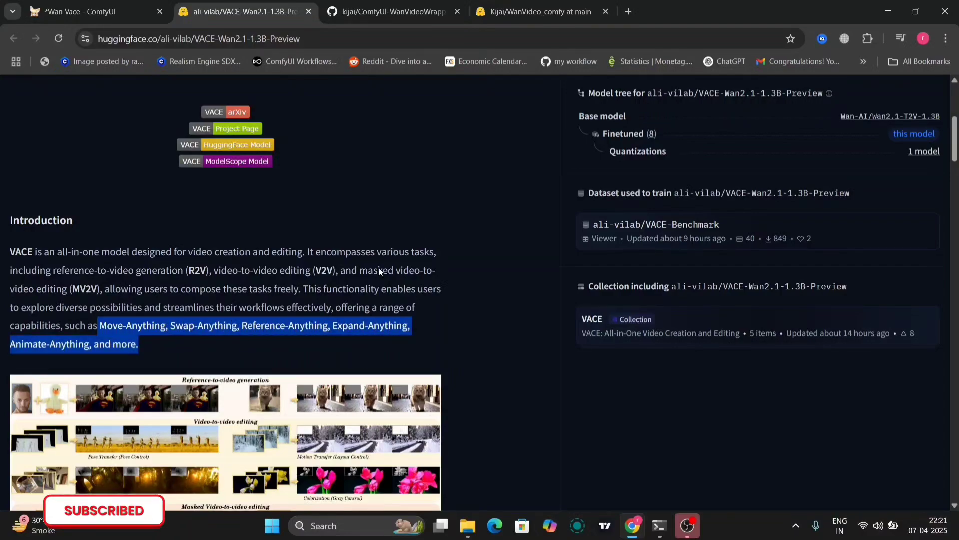
pyautogui.click(390, 197)
# - Scroll the file list to diffusion_pytorch_model.safetensors (7.15 GB) and Wan2.1_VAE.pth (508 MB)
pyautogui.scroll(6, 389, 217)
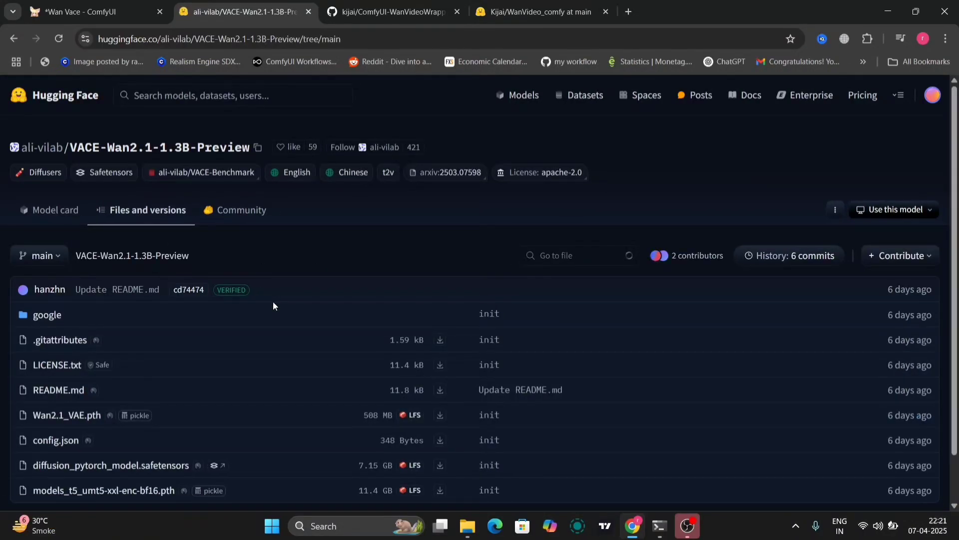
pyautogui.scroll(-1, 273, 302)
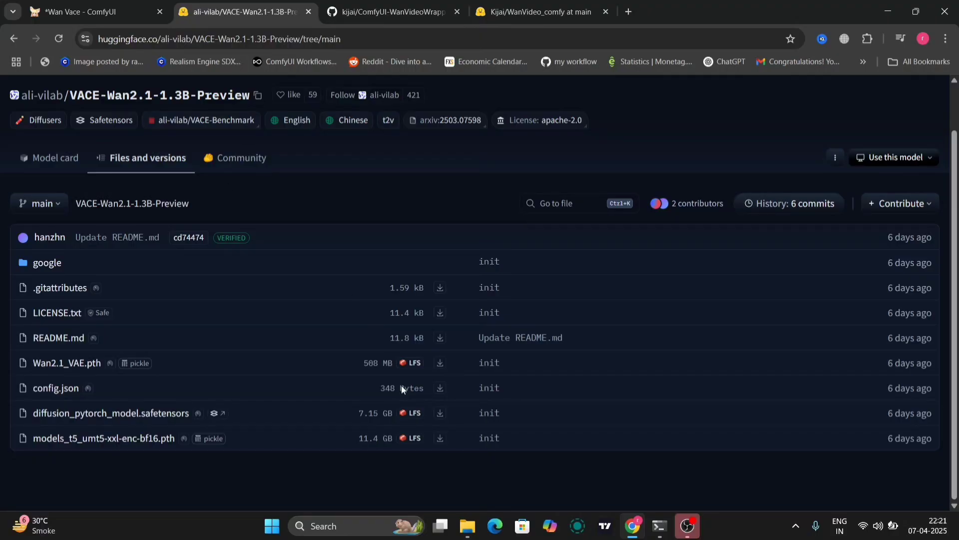
# - Go to ComfyUI > models > diffusion_models, showing the 6.65 GB ali-vilabVACE-Wan2.1-1.3B.safetensors
pyautogui.moveTo(462, 535)
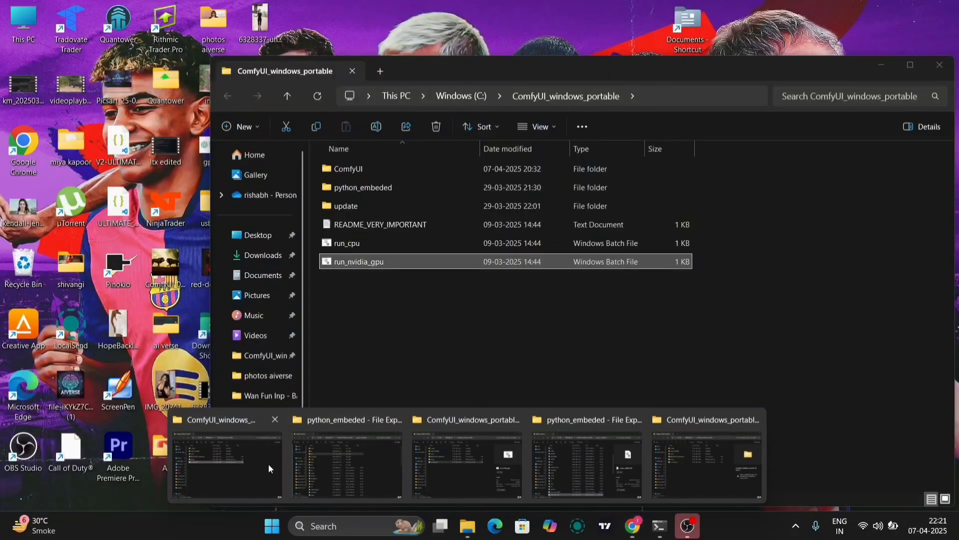
pyautogui.click(269, 463)
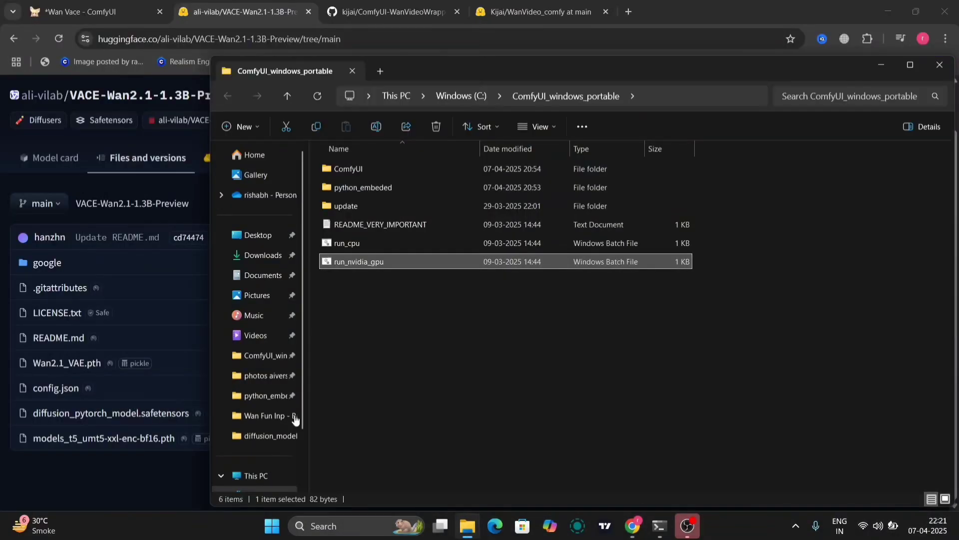
pyautogui.doubleClick(400, 167)
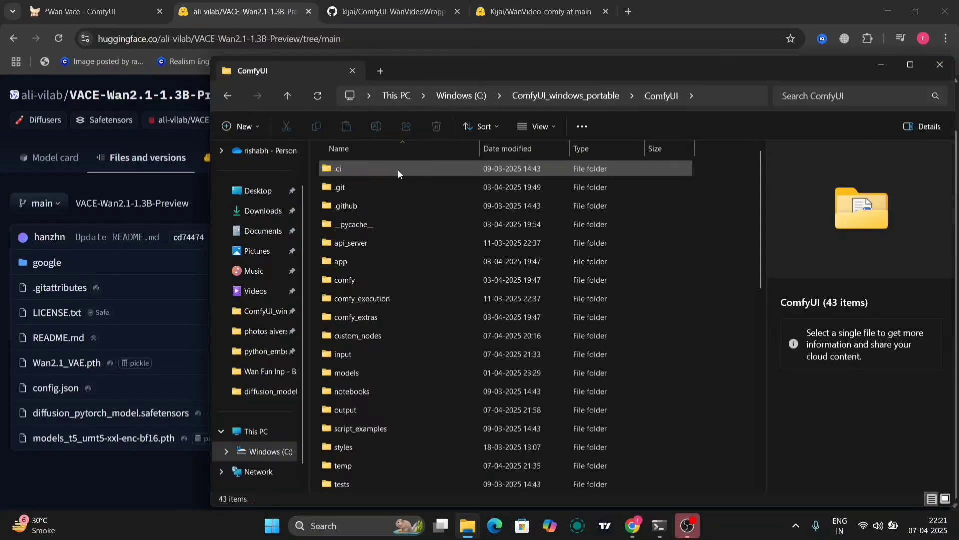
pyautogui.doubleClick(353, 375)
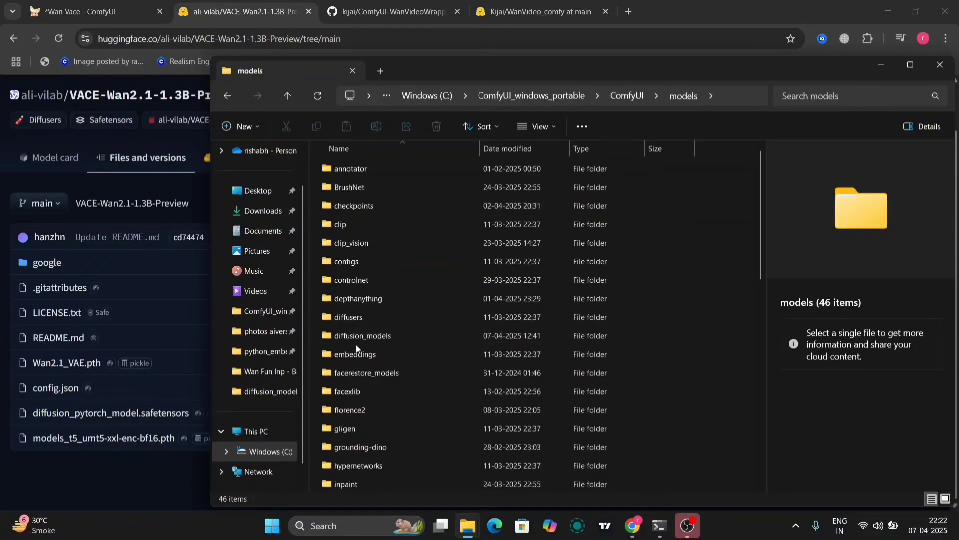
pyautogui.click(390, 335)
pyautogui.doubleClick(389, 335)
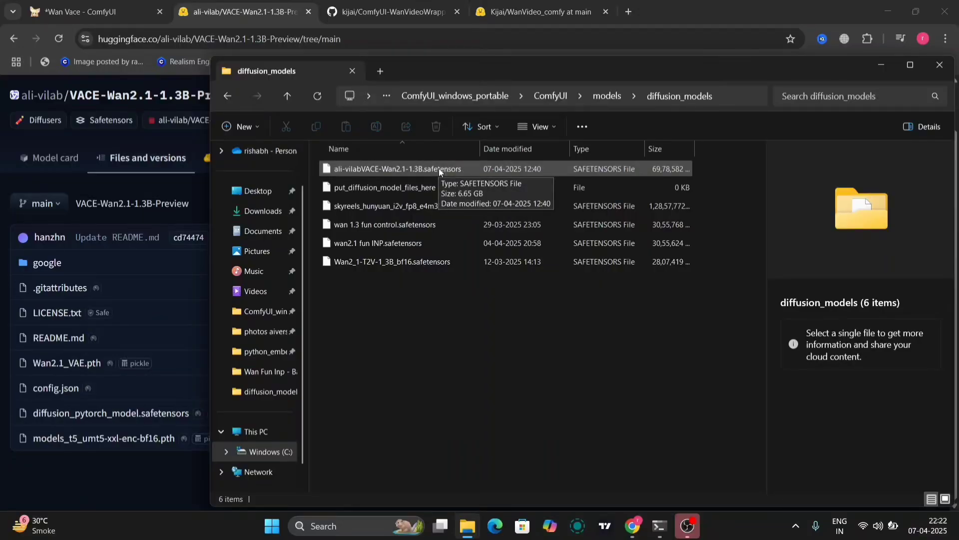
pyautogui.moveTo(719, 76); pyautogui.dragTo(621, 87)
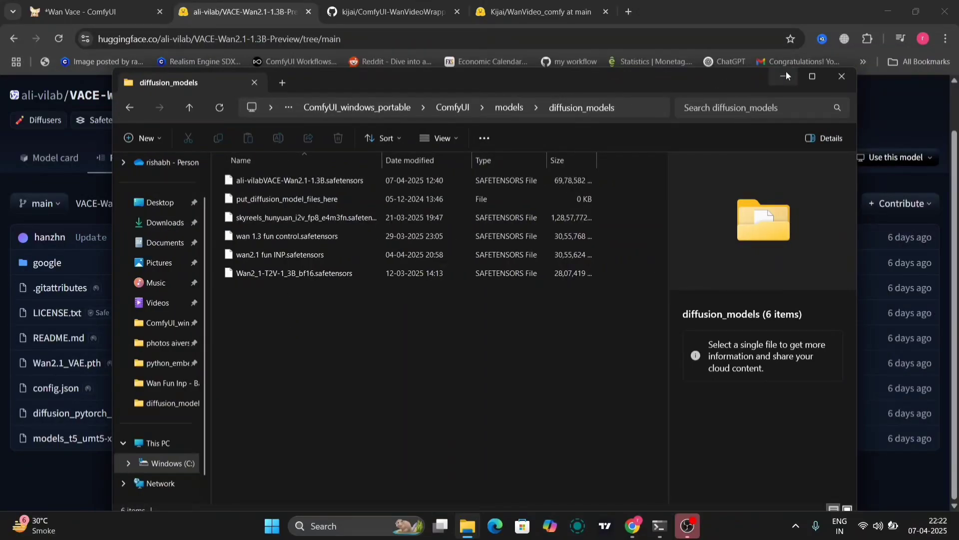
# - Close File Explorer and scroll through the ComfyUI-WanVideoWrapper file list and README
pyautogui.click(830, 76)
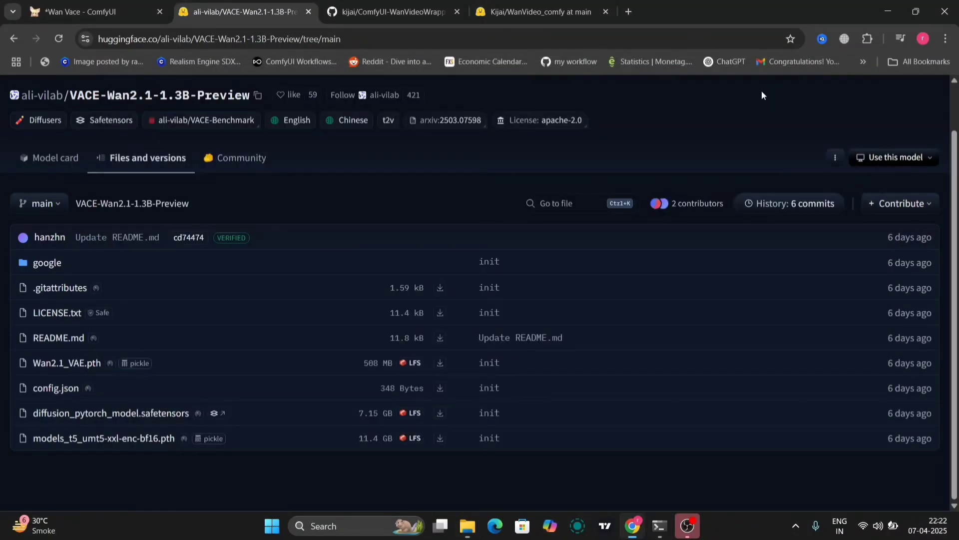
pyautogui.click(388, 4)
pyautogui.scroll(-10, 263, 412)
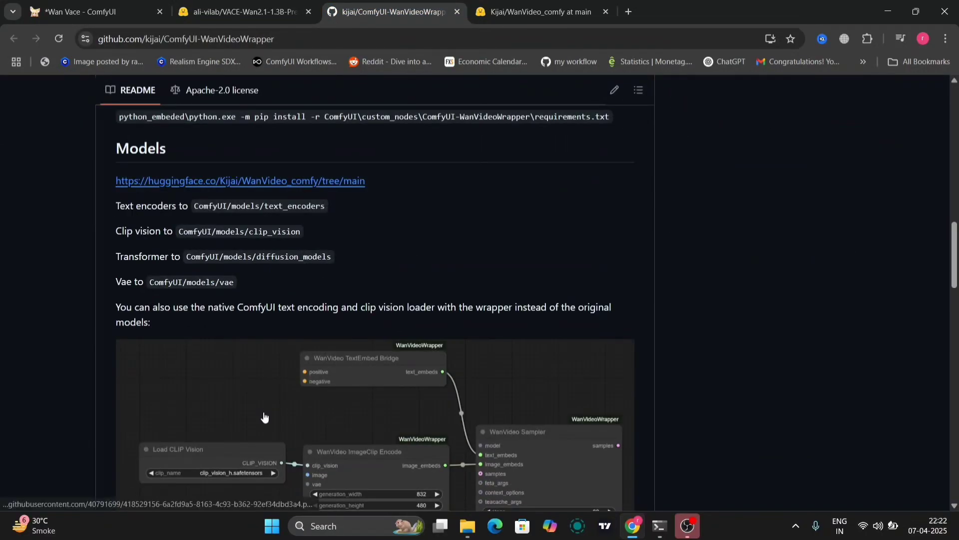
pyautogui.scroll(12, 265, 417)
pyautogui.scroll(1, 264, 412)
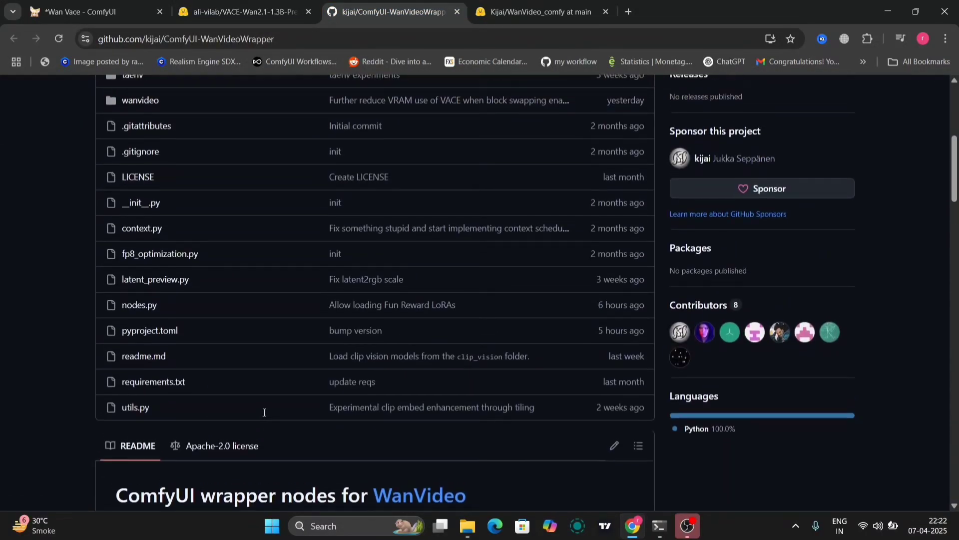
pyautogui.scroll(3, 264, 412)
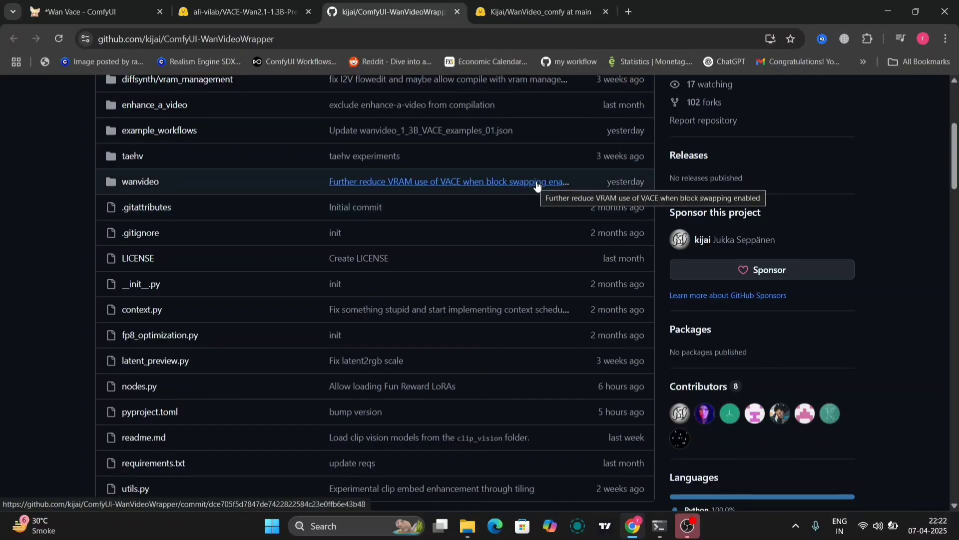
pyautogui.scroll(-15, 537, 186)
pyautogui.scroll(-10, 537, 186)
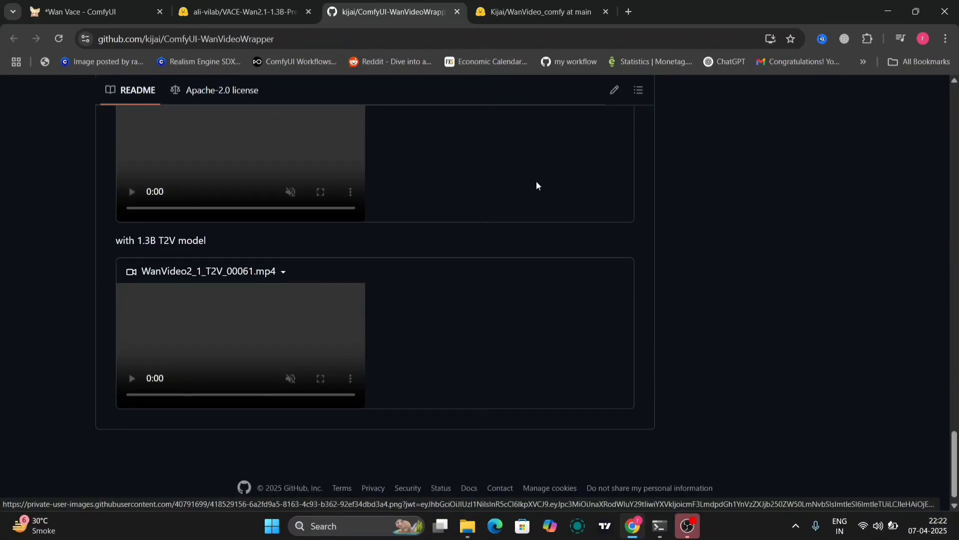
pyautogui.click(539, 12)
pyautogui.scroll(-1, 227, 325)
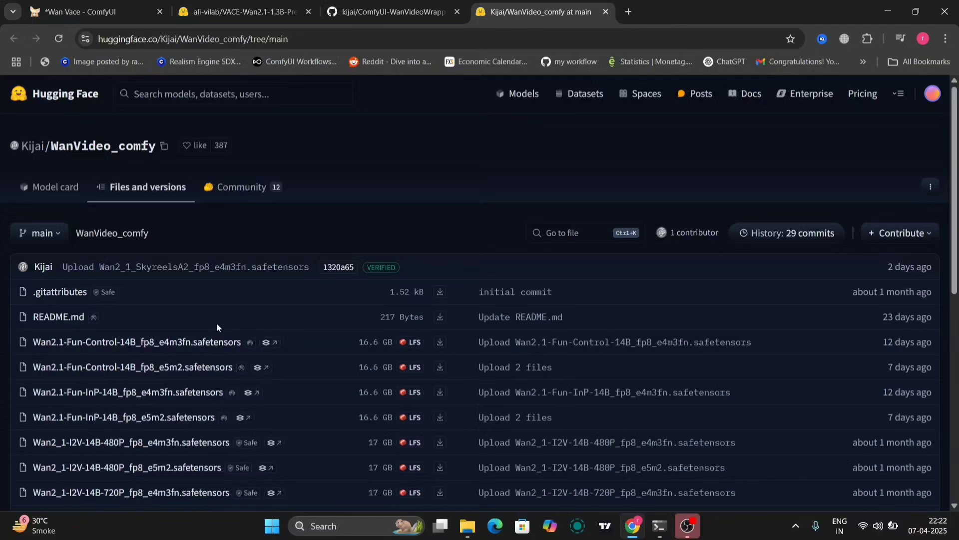
pyautogui.scroll(-3, 171, 294)
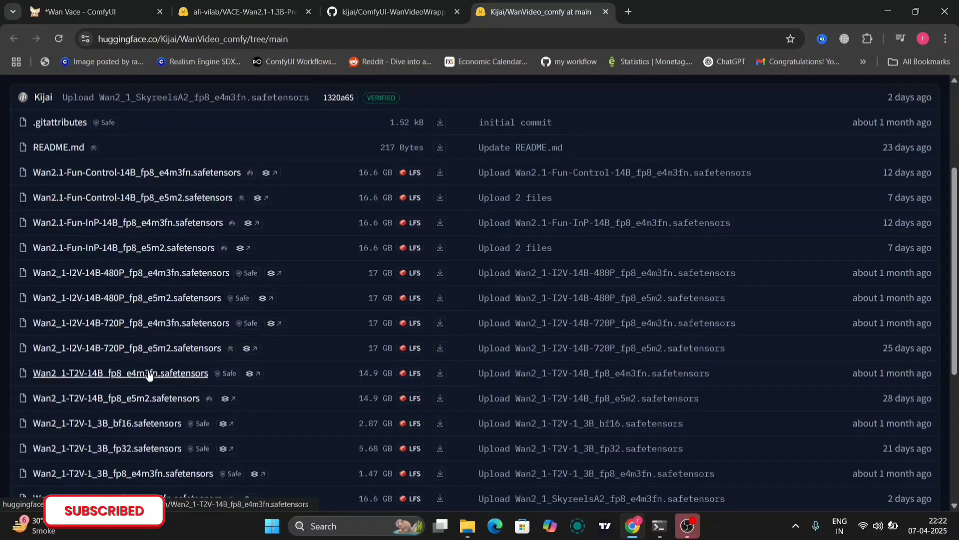
pyautogui.scroll(-2, 116, 304)
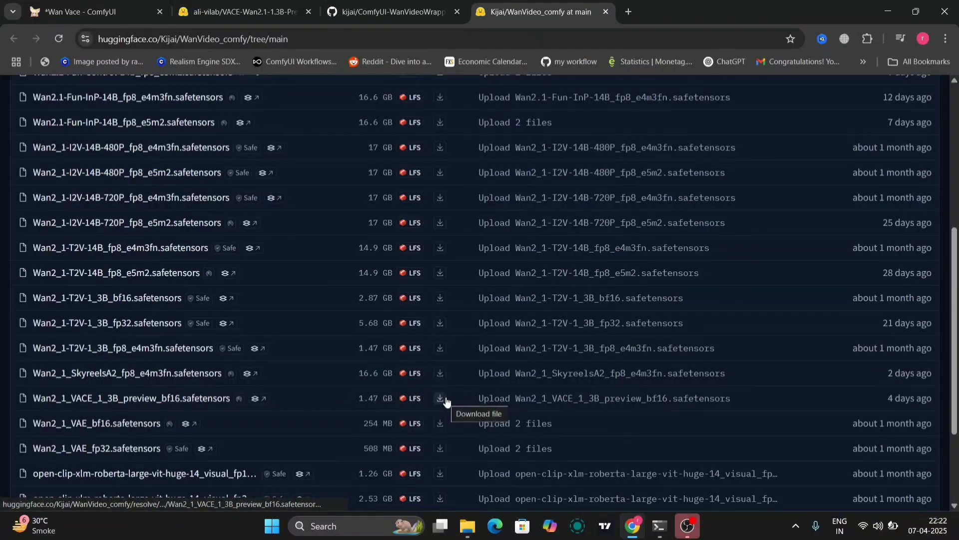
pyautogui.scroll(-1, 221, 412)
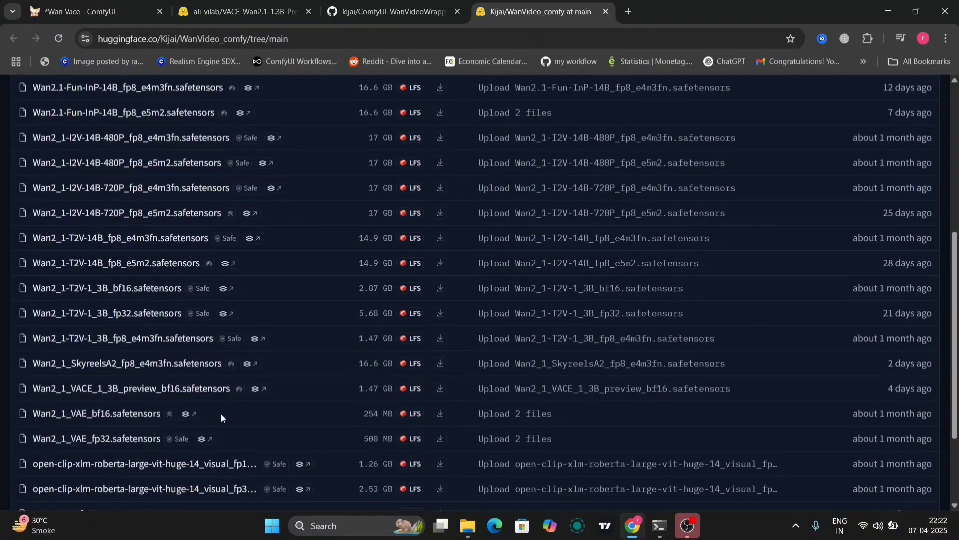
pyautogui.scroll(-3, 375, 398)
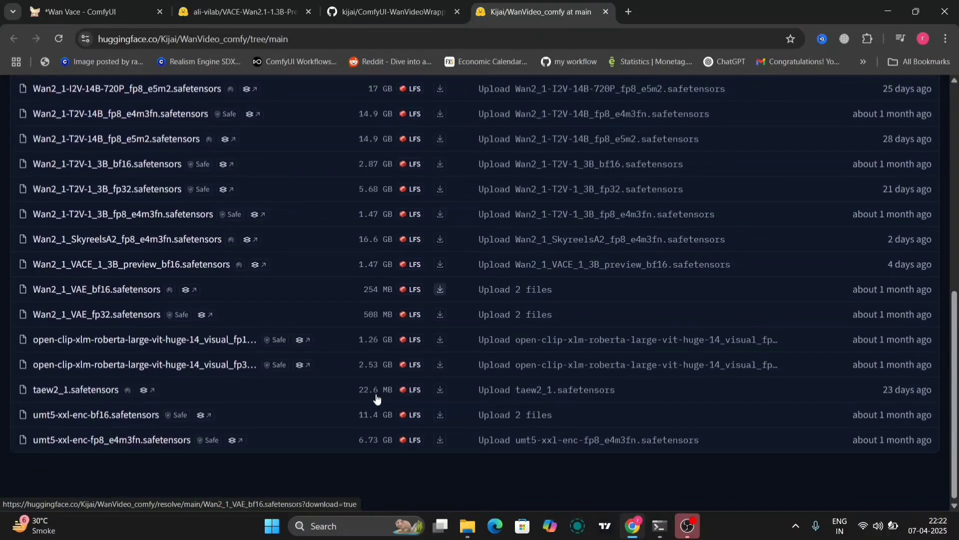
pyautogui.scroll(12, 377, 398)
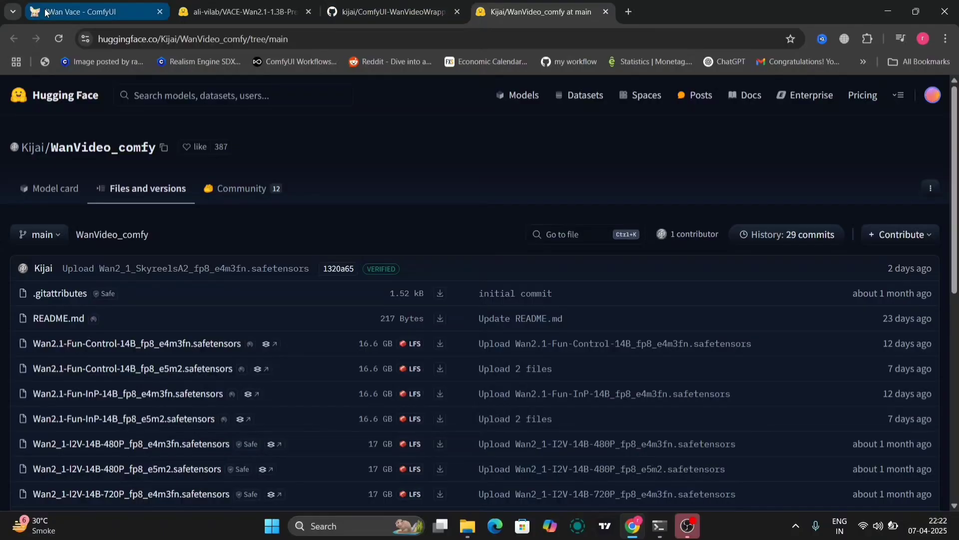
# - Enlarge the Ref Image node so its reference photo shows bigger
pyautogui.click(85, 11)
pyautogui.scroll(-5, 218, 304)
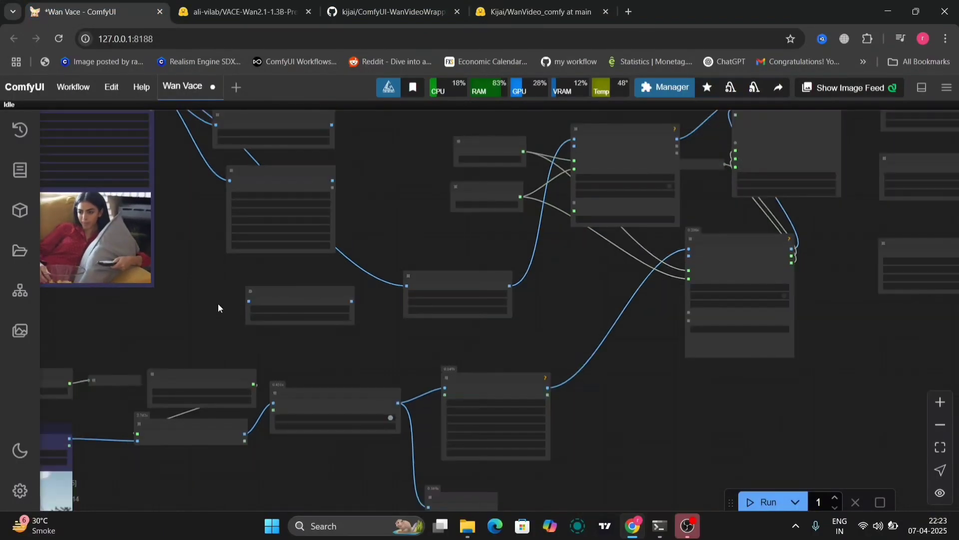
pyautogui.moveTo(229, 295); pyautogui.dragTo(469, 369)
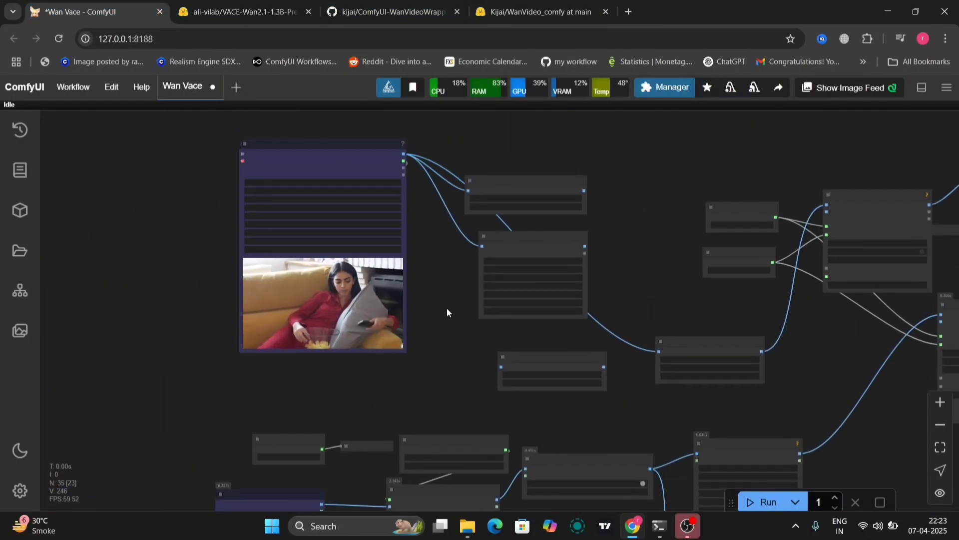
pyautogui.scroll(5, 447, 308)
pyautogui.moveTo(446, 307); pyautogui.dragTo(547, 415)
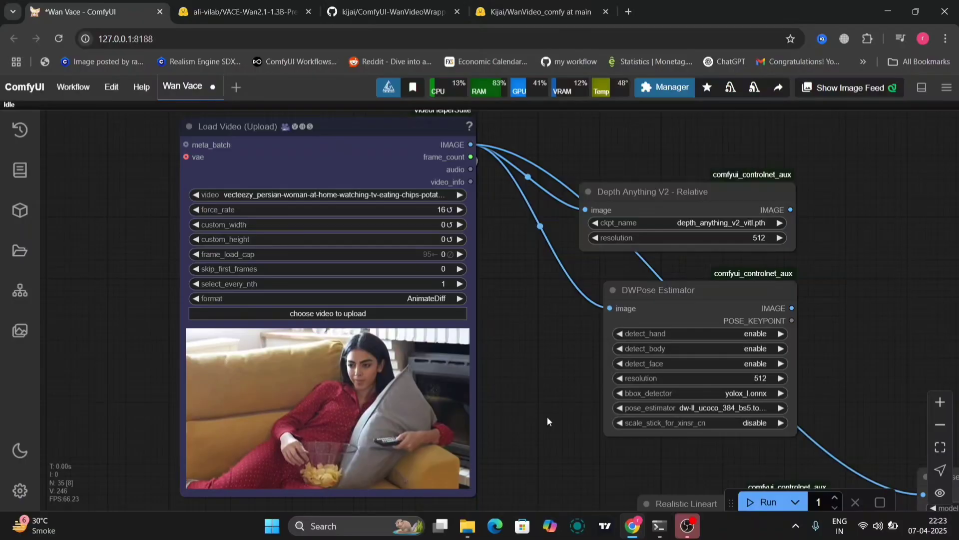
pyautogui.moveTo(547, 421); pyautogui.dragTo(555, 398)
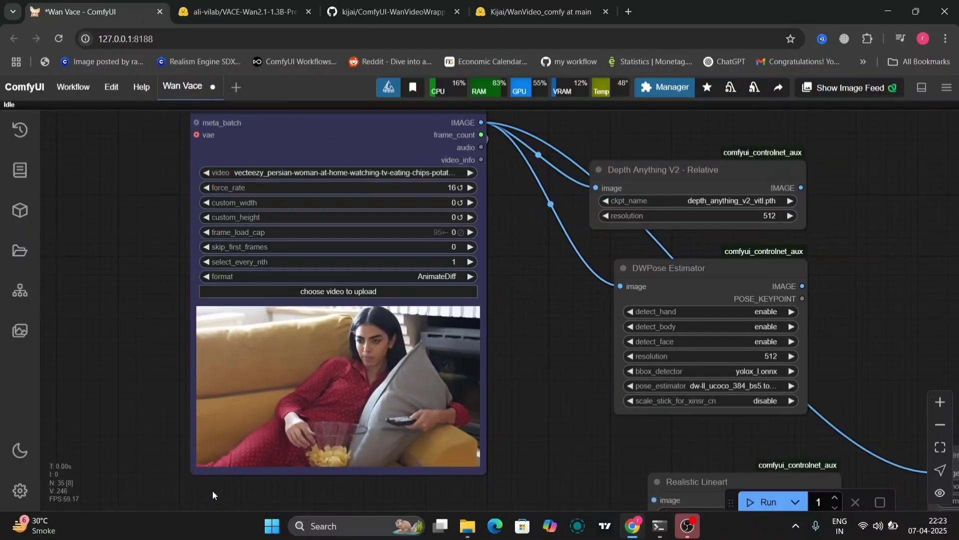
pyautogui.moveTo(141, 446); pyautogui.dragTo(249, 179)
pyautogui.moveTo(317, 287); pyautogui.dragTo(203, 90)
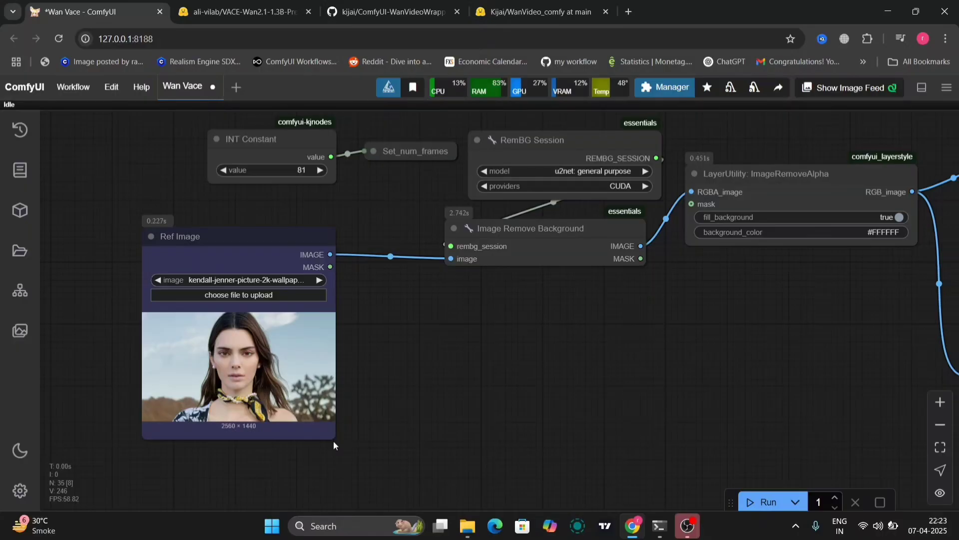
pyautogui.moveTo(332, 436); pyautogui.dragTo(454, 525)
# - Reposition Ref Image and Image Remove Background, then enlarge Preview Image to show the cut-out photo
pyautogui.moveTo(545, 373); pyautogui.dragTo(541, 310)
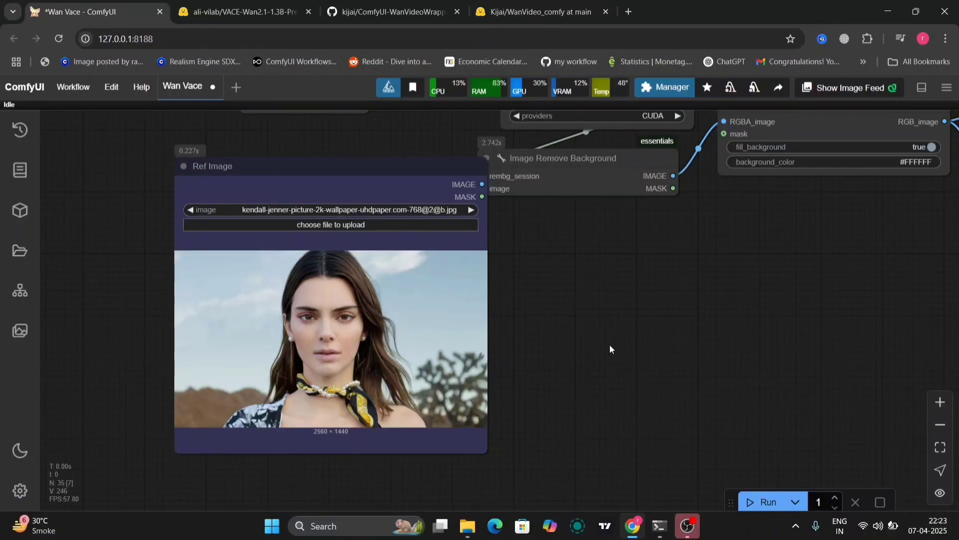
pyautogui.scroll(-7, 609, 344)
pyautogui.scroll(8, 610, 344)
pyautogui.moveTo(629, 278); pyautogui.dragTo(498, 314)
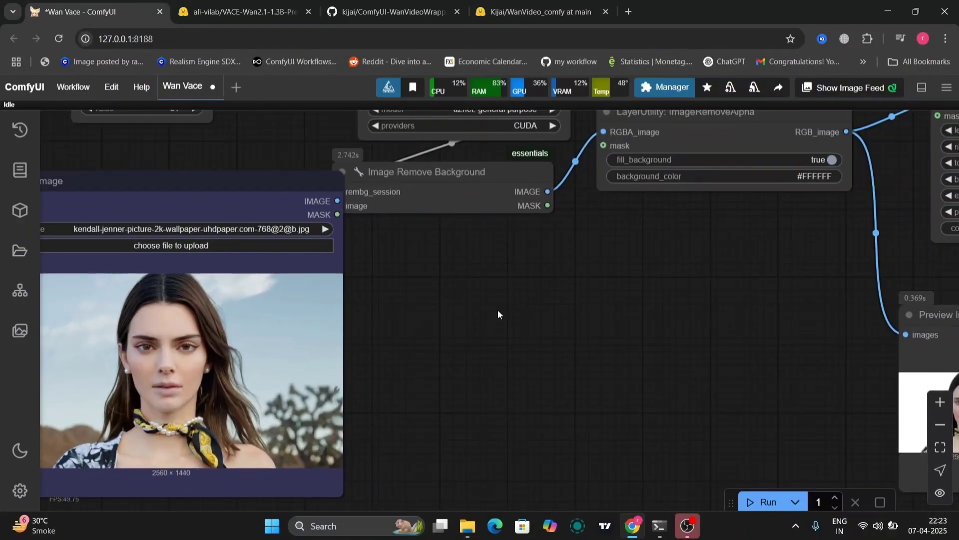
pyautogui.moveTo(249, 171); pyautogui.dragTo(161, 339)
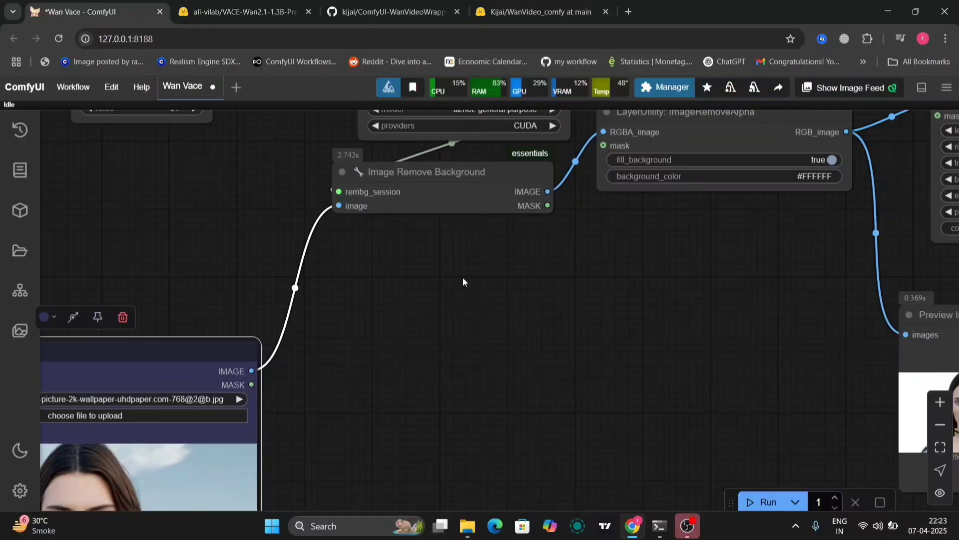
pyautogui.moveTo(462, 278); pyautogui.dragTo(417, 391)
pyautogui.moveTo(458, 282)
pyautogui.mouseDown()
pyautogui.moveTo(315, 288)
pyautogui.moveTo(461, 295)
pyautogui.mouseUp()
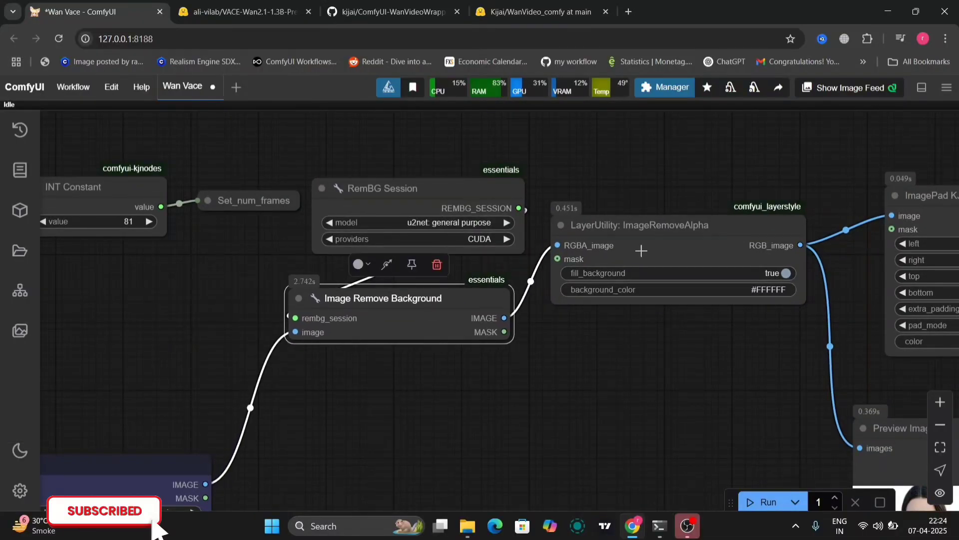
pyautogui.moveTo(705, 362); pyautogui.dragTo(315, 363)
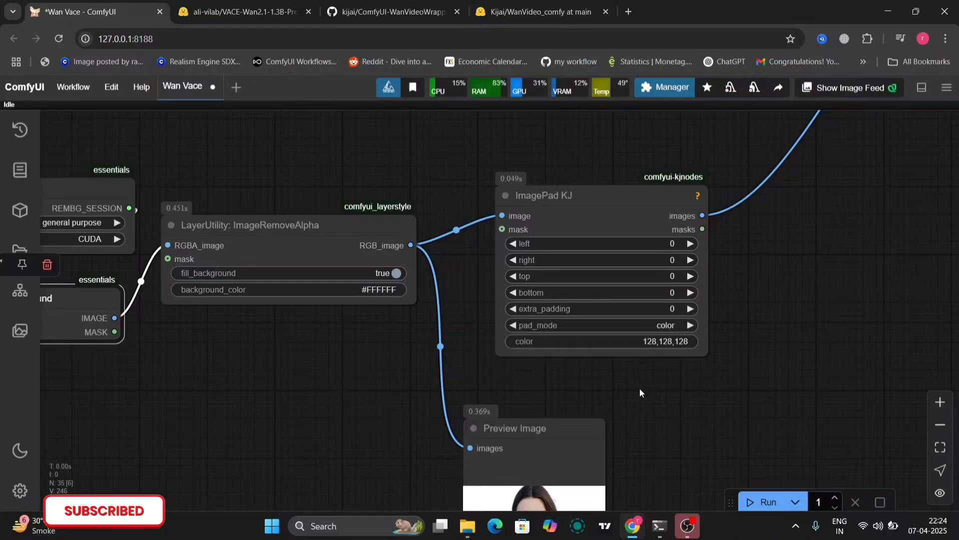
pyautogui.moveTo(639, 392); pyautogui.dragTo(551, 168)
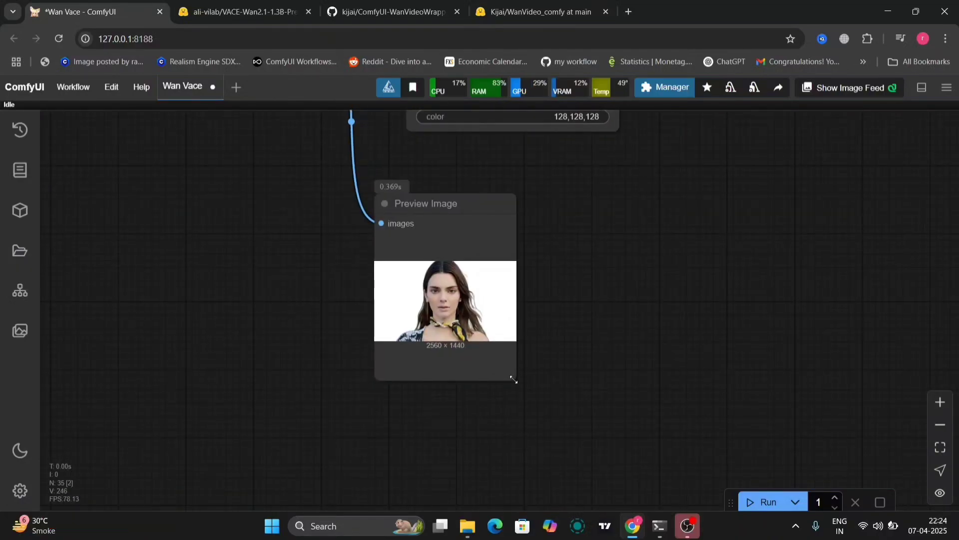
pyautogui.moveTo(517, 378); pyautogui.dragTo(691, 409)
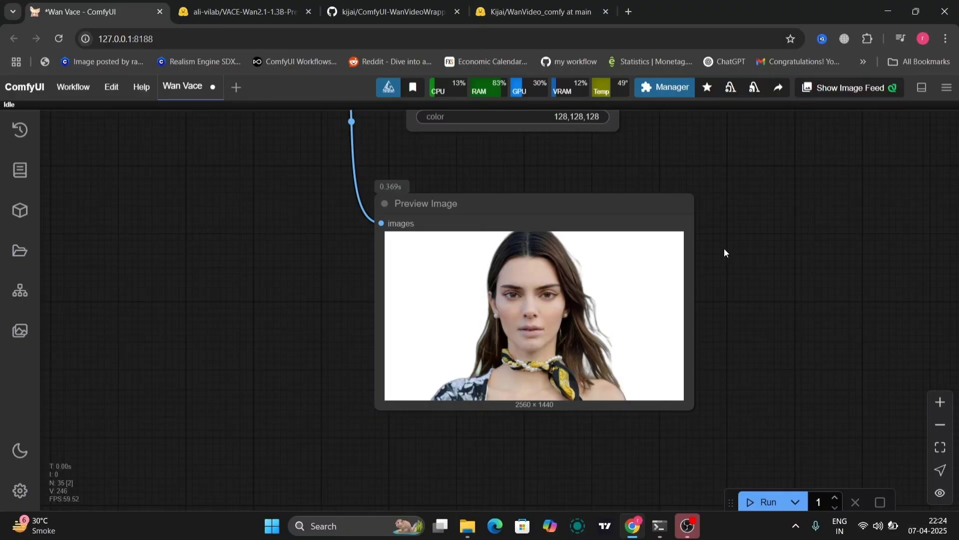
# - Look over the pose and depth estimators, WanVideo VACE Encode and TeaCache, nudging TeaCache slightly
pyautogui.moveTo(755, 260); pyautogui.dragTo(757, 479)
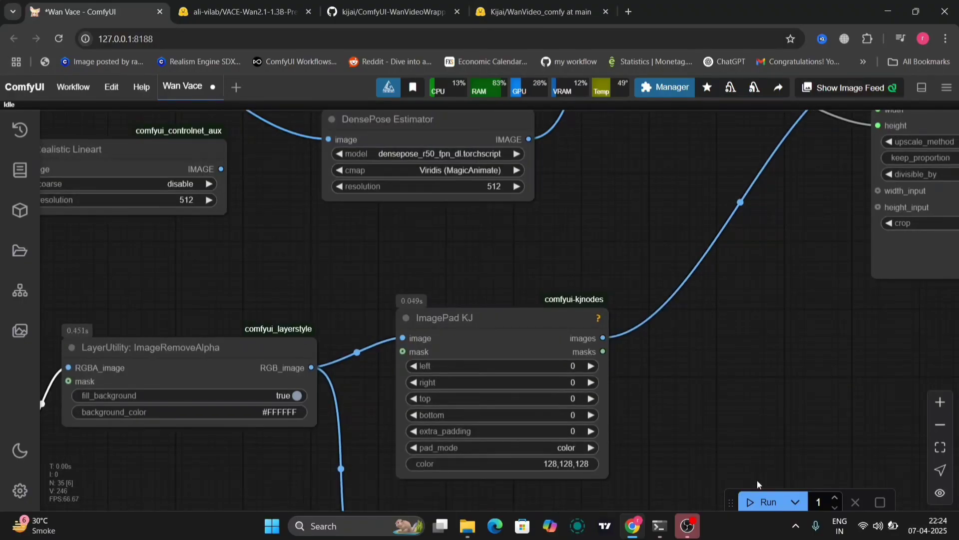
pyautogui.moveTo(649, 469); pyautogui.dragTo(757, 479)
pyautogui.moveTo(696, 318); pyautogui.dragTo(776, 478)
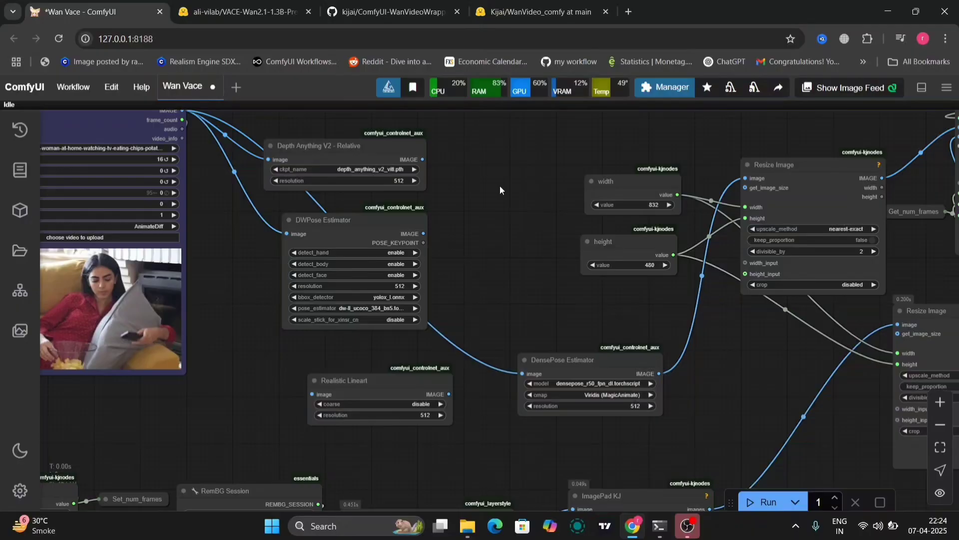
pyautogui.moveTo(499, 185); pyautogui.dragTo(340, 305)
pyautogui.moveTo(748, 272); pyautogui.dragTo(535, 222)
pyautogui.moveTo(577, 333); pyautogui.dragTo(460, 329)
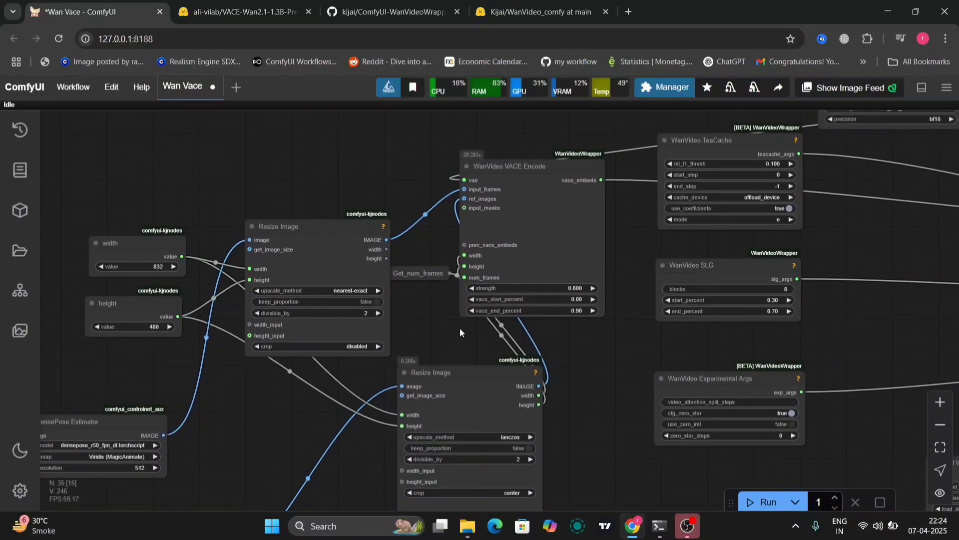
pyautogui.scroll(3, 649, 259)
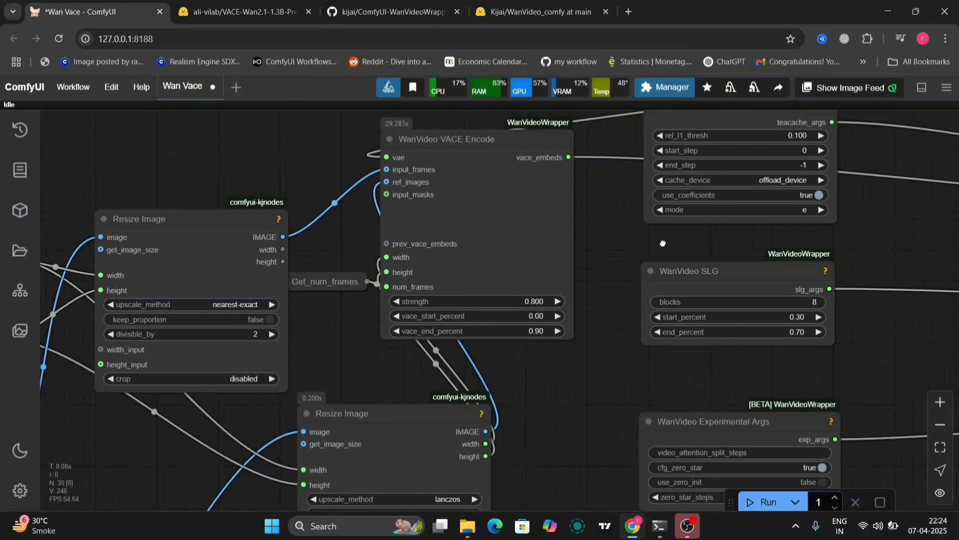
pyautogui.moveTo(663, 243); pyautogui.dragTo(513, 295)
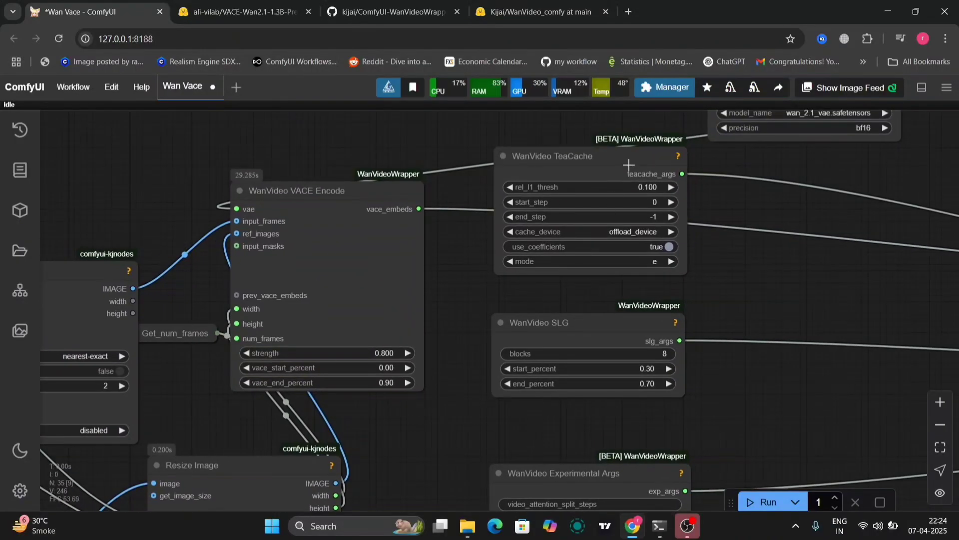
pyautogui.moveTo(628, 164)
pyautogui.mouseDown()
pyautogui.moveTo(610, 205)
pyautogui.moveTo(620, 205)
pyautogui.moveTo(616, 172)
pyautogui.mouseUp()
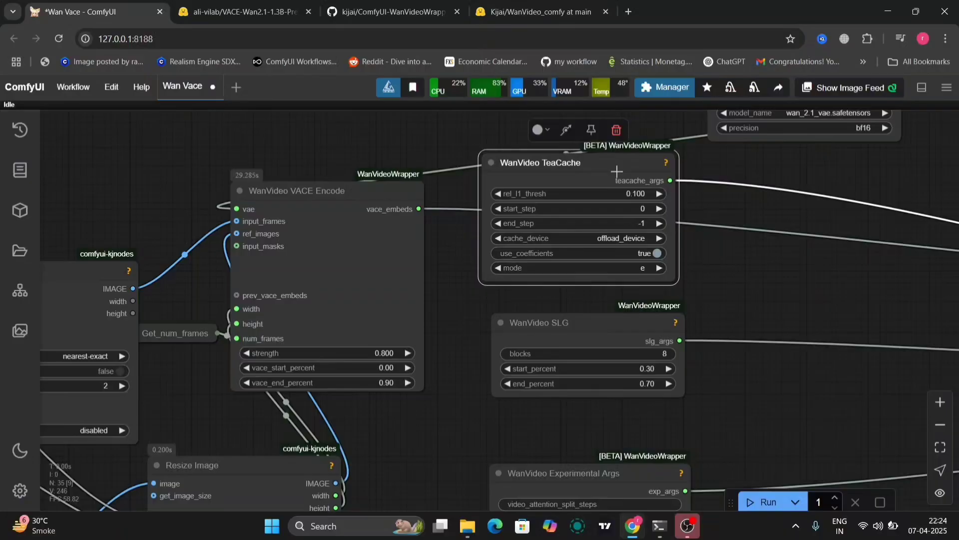
# - Pan on to the VAE loader and WanVideo Decode nodes
pyautogui.moveTo(790, 256); pyautogui.dragTo(587, 406)
pyautogui.moveTo(683, 304); pyautogui.dragTo(315, 254)
pyautogui.moveTo(696, 285); pyautogui.dragTo(416, 67)
pyautogui.scroll(-5, 451, 396)
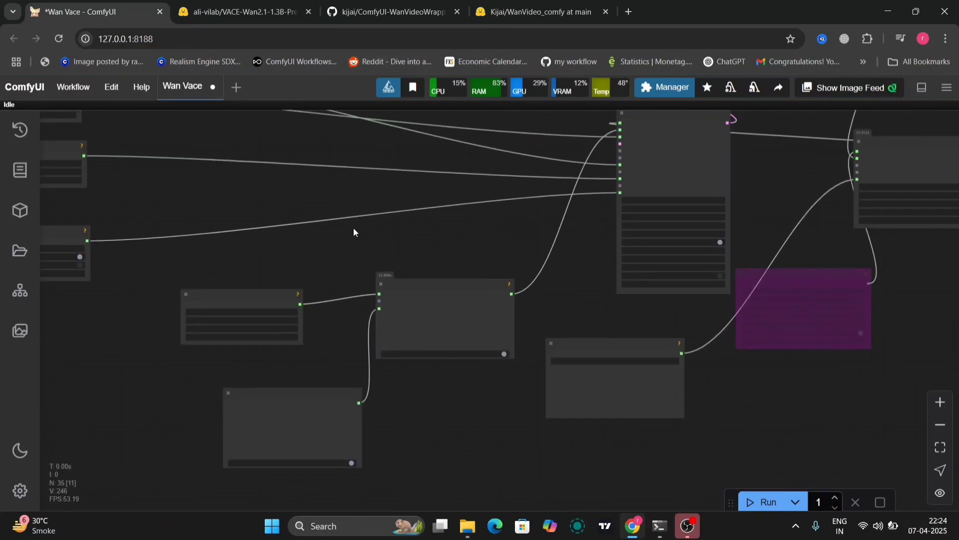
# - Bring the String Constant Multiline node into view and check the text encoder model list
pyautogui.moveTo(350, 231); pyautogui.dragTo(507, 121)
pyautogui.scroll(5, 505, 119)
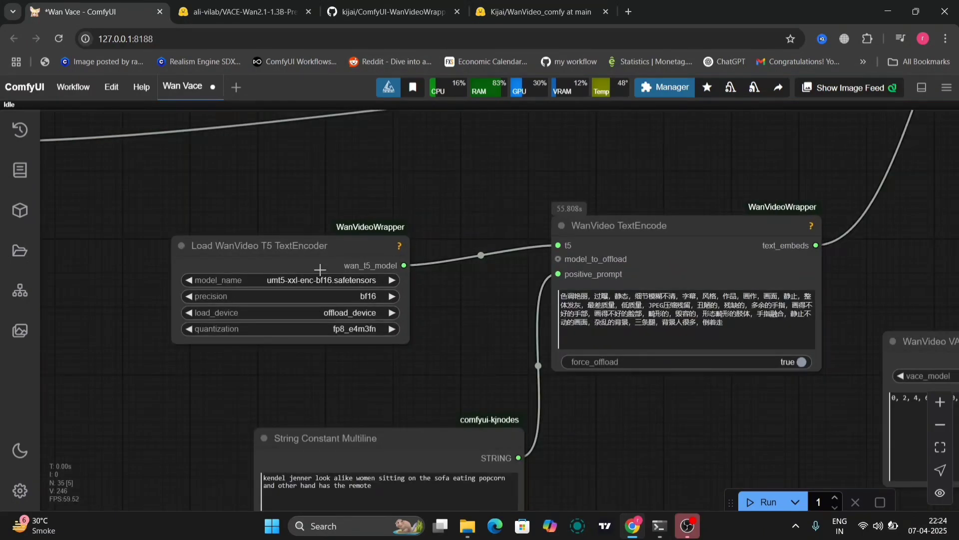
pyautogui.moveTo(478, 319); pyautogui.dragTo(813, 263)
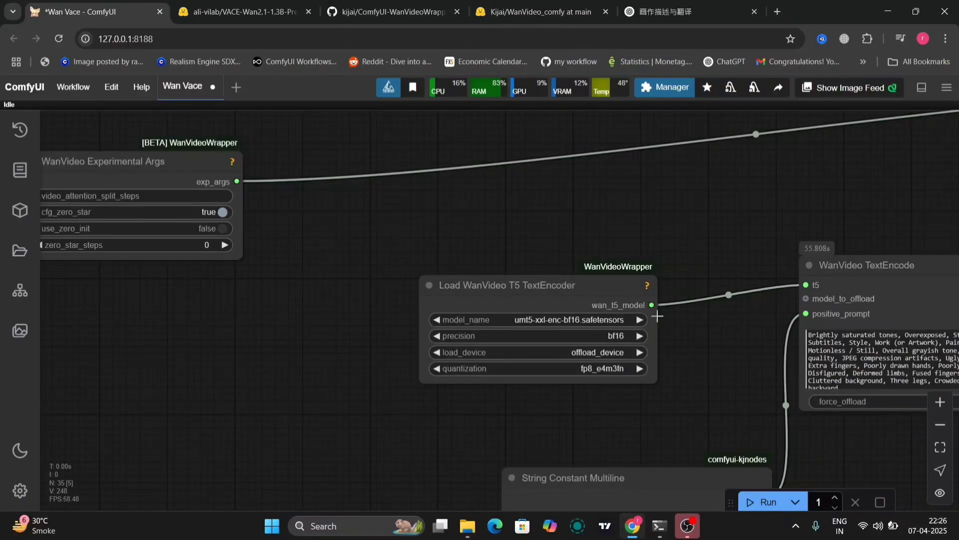
pyautogui.moveTo(699, 363); pyautogui.dragTo(589, 189)
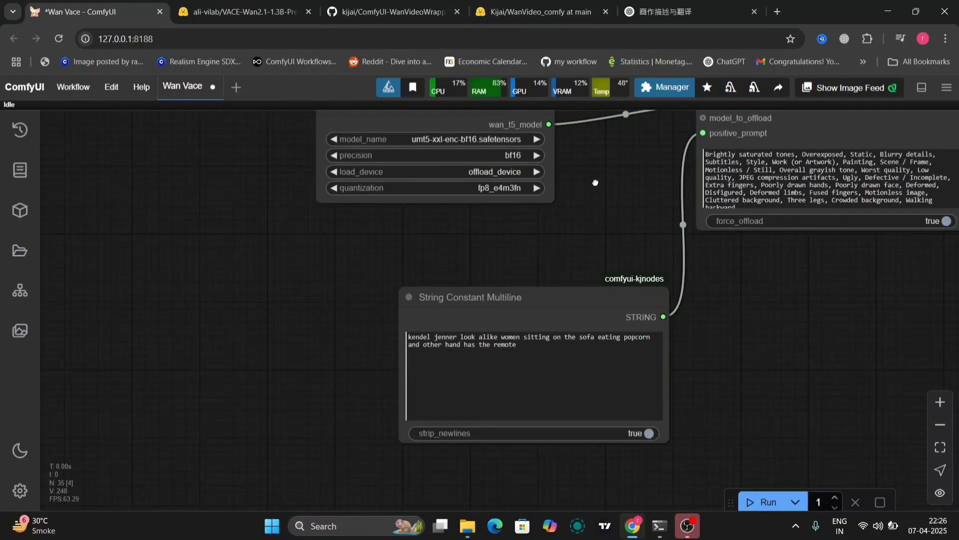
pyautogui.click(470, 141)
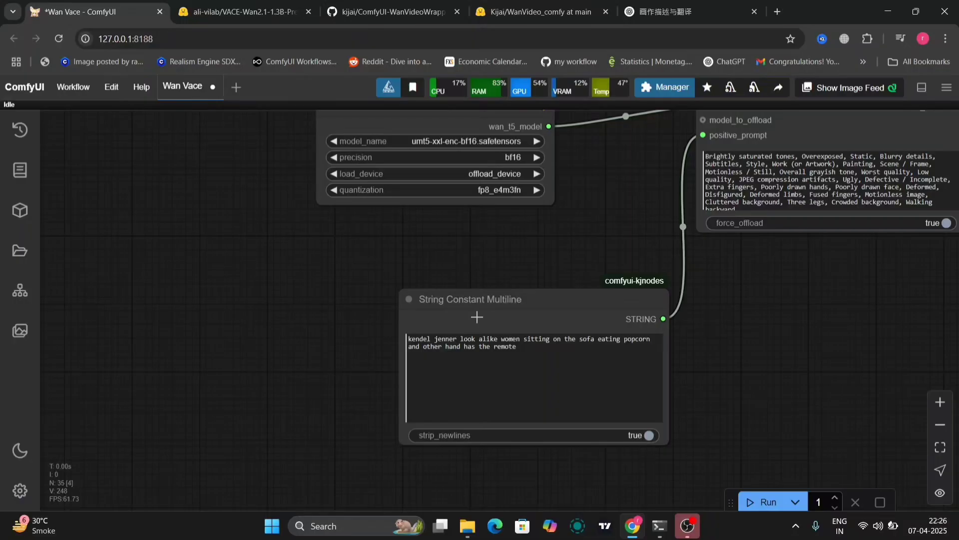
pyautogui.moveTo(623, 255); pyautogui.dragTo(613, 255)
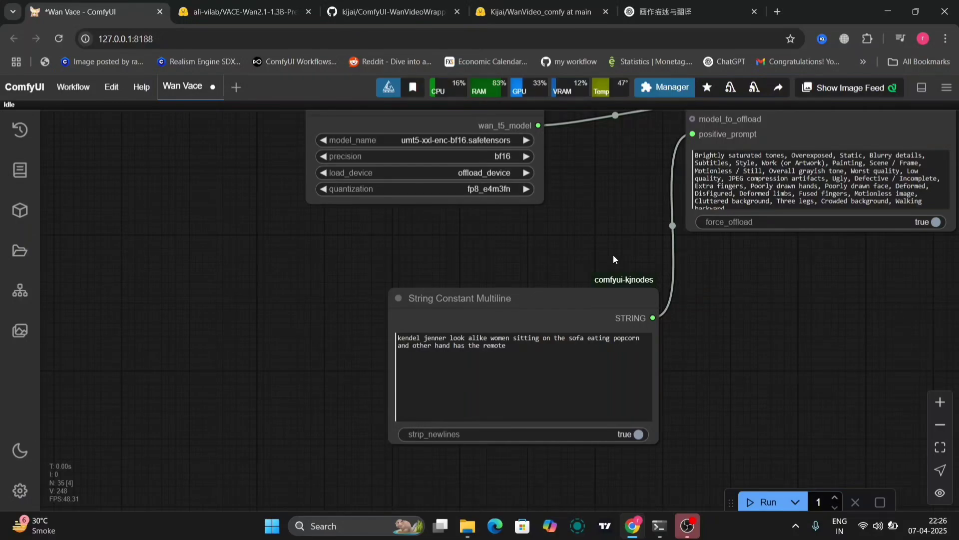
# - Replace the positive prompt: look-alike woman on the sofa eating popcorn, remote in her other hand
pyautogui.click(585, 338)
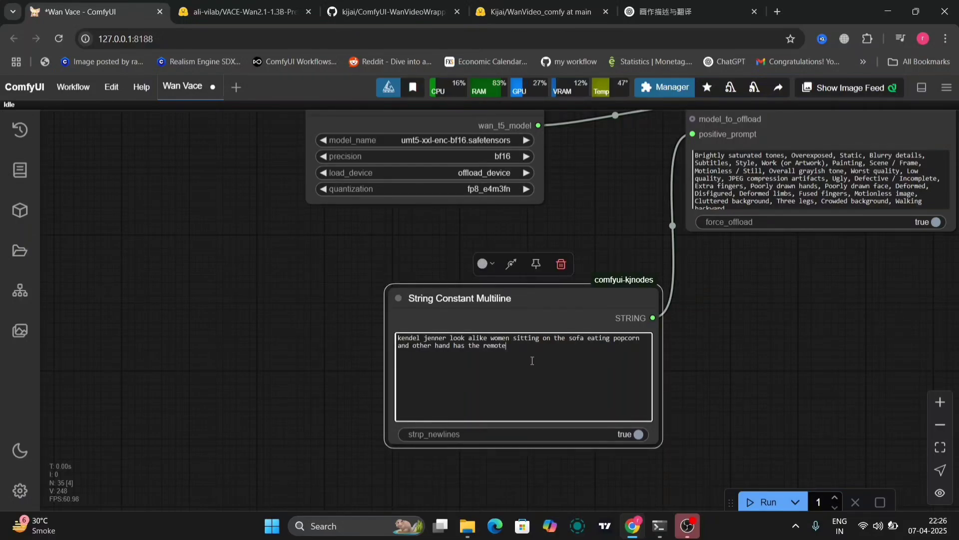
pyautogui.hotkey('ctrl', 'a')
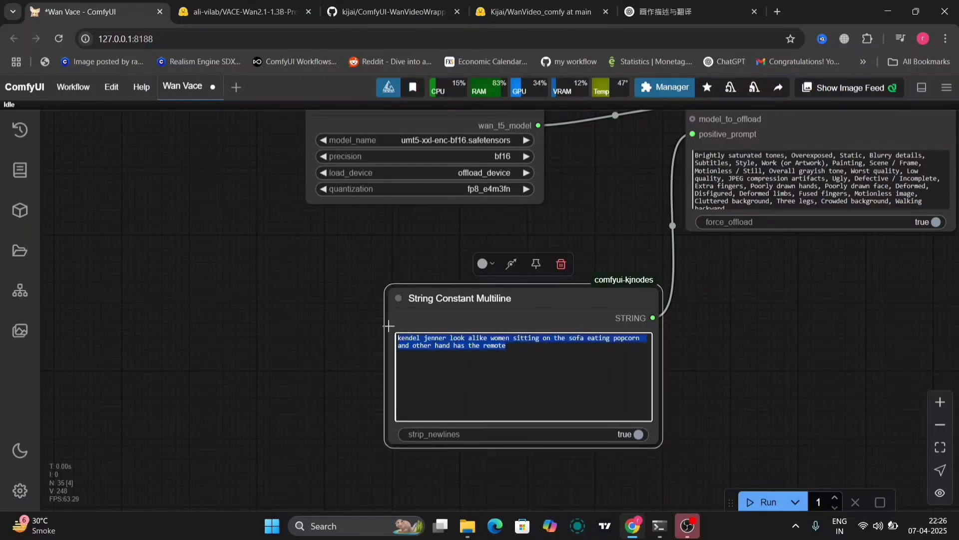
pyautogui.click(734, 247)
pyautogui.moveTo(733, 247); pyautogui.dragTo(306, 404)
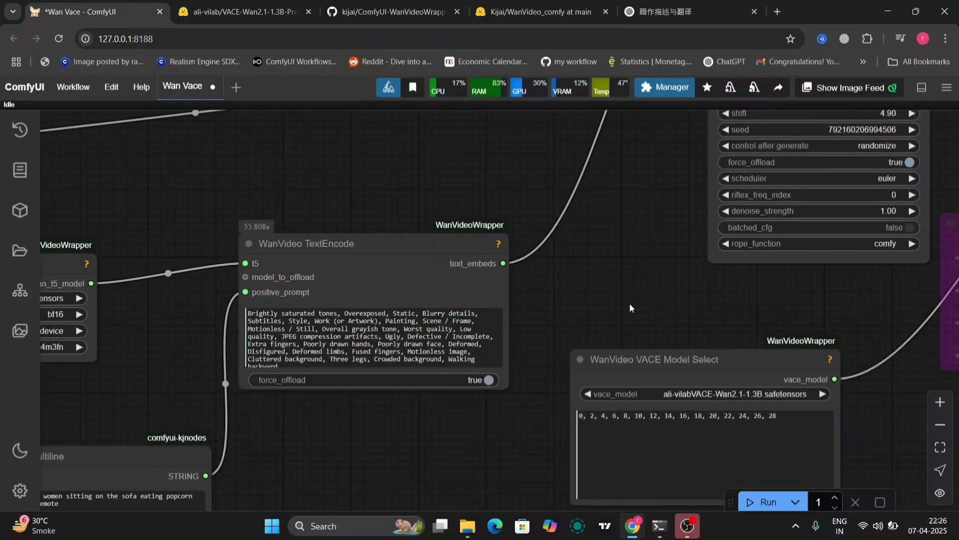
# - Keep ali-vilabVACE-Wan2.1-1.3B.safetensors as the VACE model
pyautogui.moveTo(631, 303); pyautogui.dragTo(566, 269)
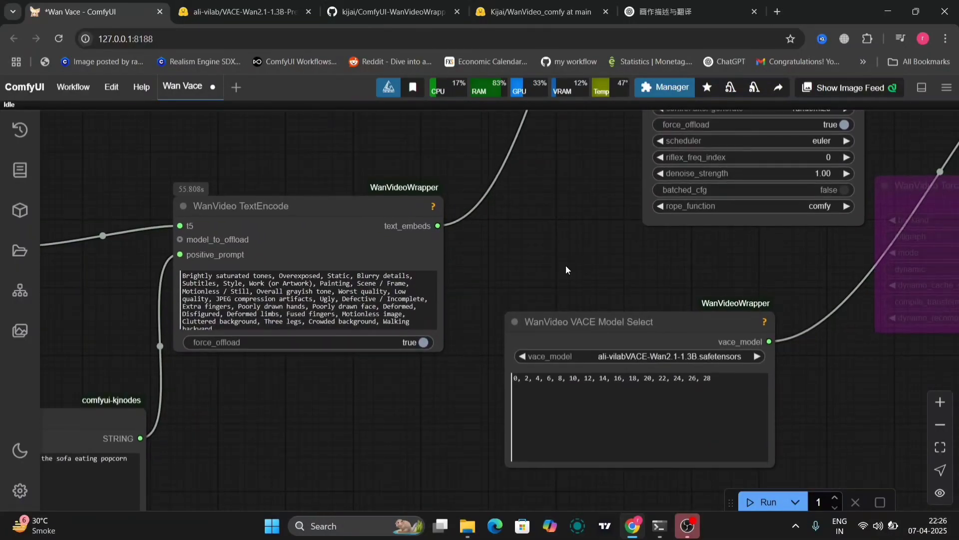
pyautogui.click(644, 353)
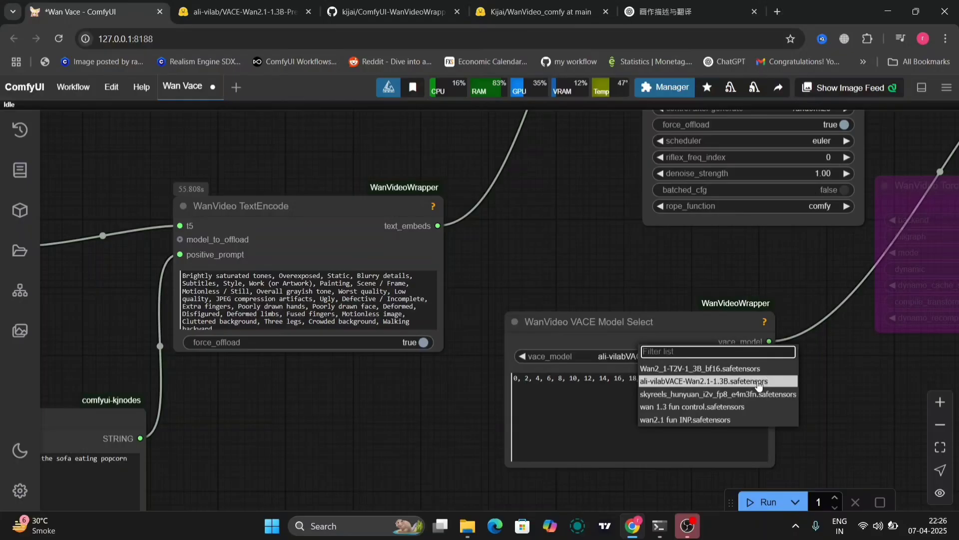
pyautogui.click(873, 376)
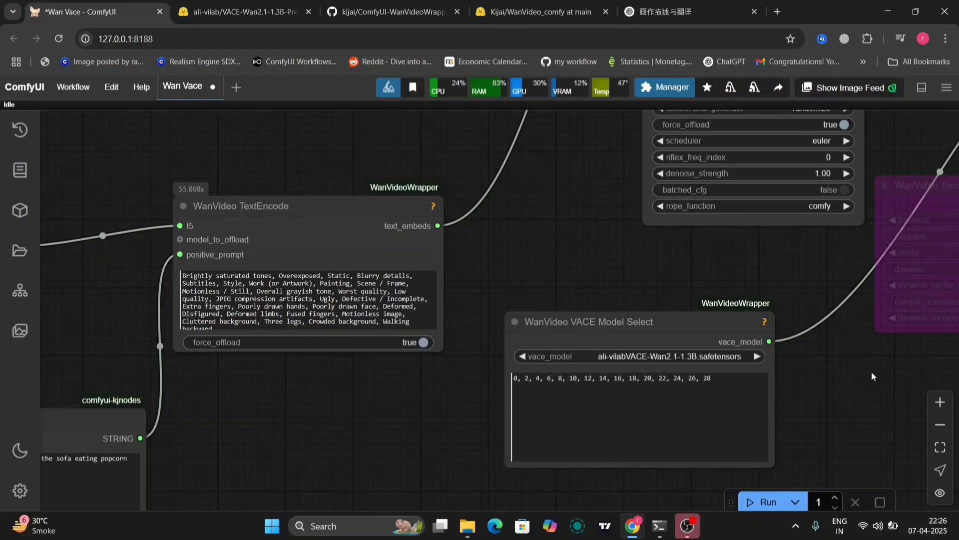
# - Reload Torch Compile Settings so it is active again, with fullgraph false and inductor backend
pyautogui.moveTo(873, 376); pyautogui.dragTo(446, 467)
pyautogui.click(552, 320)
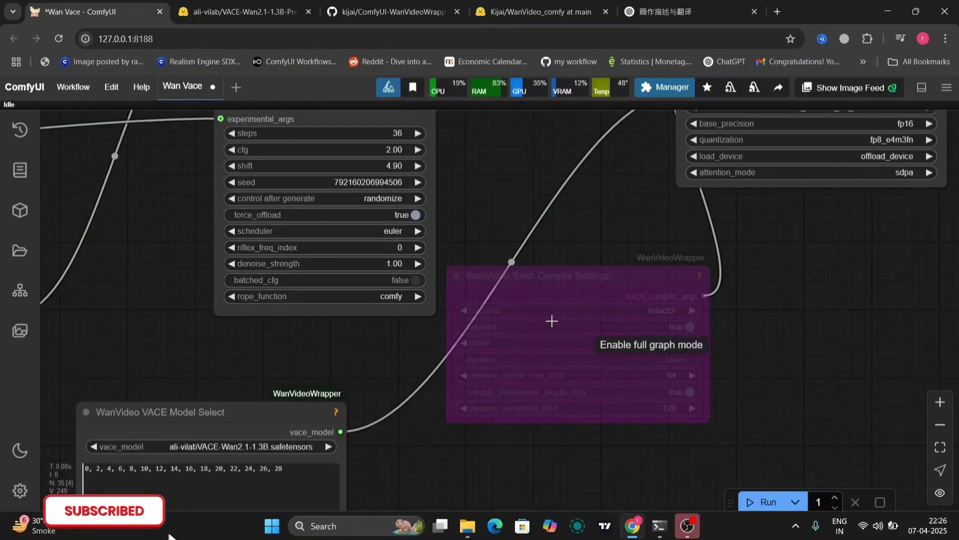
pyautogui.click(521, 301)
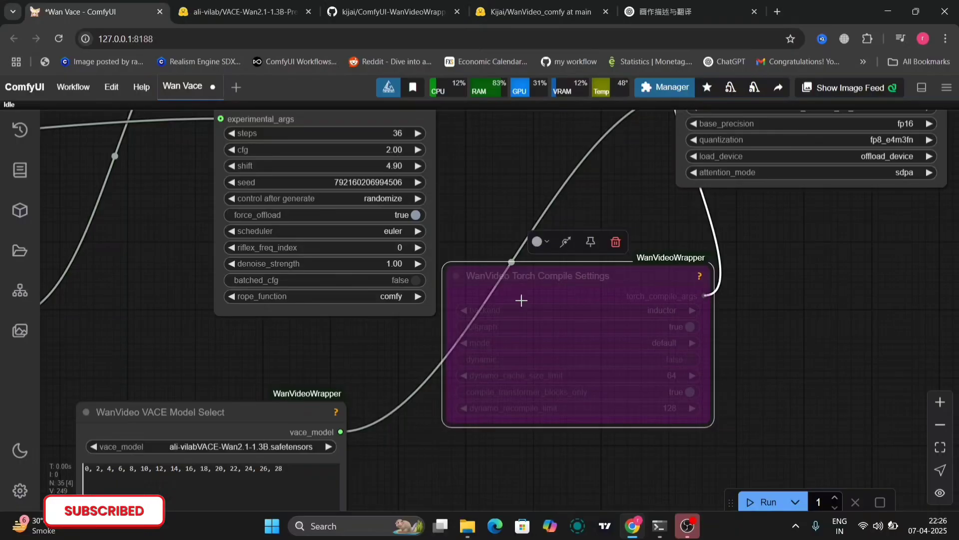
pyautogui.rightClick(521, 300)
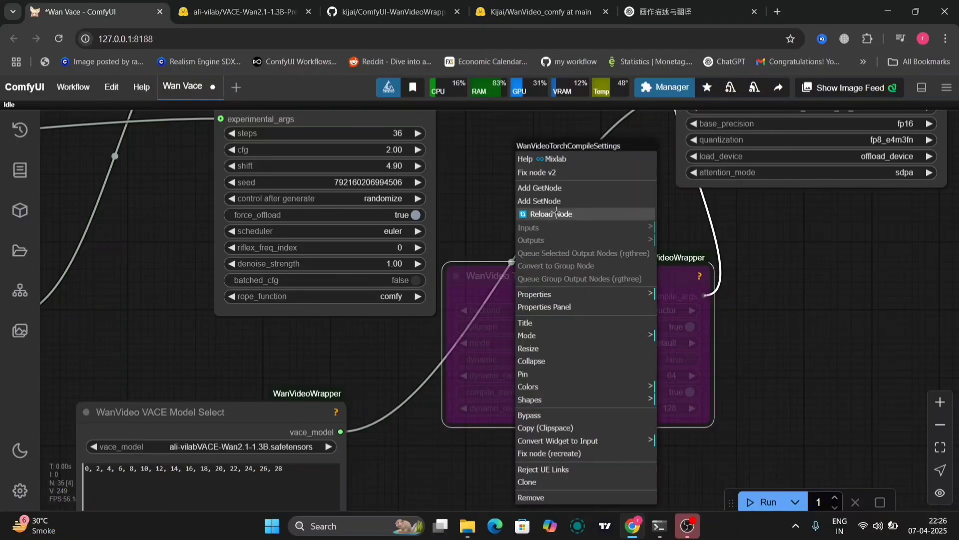
pyautogui.click(556, 213)
pyautogui.scroll(3, 613, 210)
pyautogui.hscroll(-3, 613, 209)
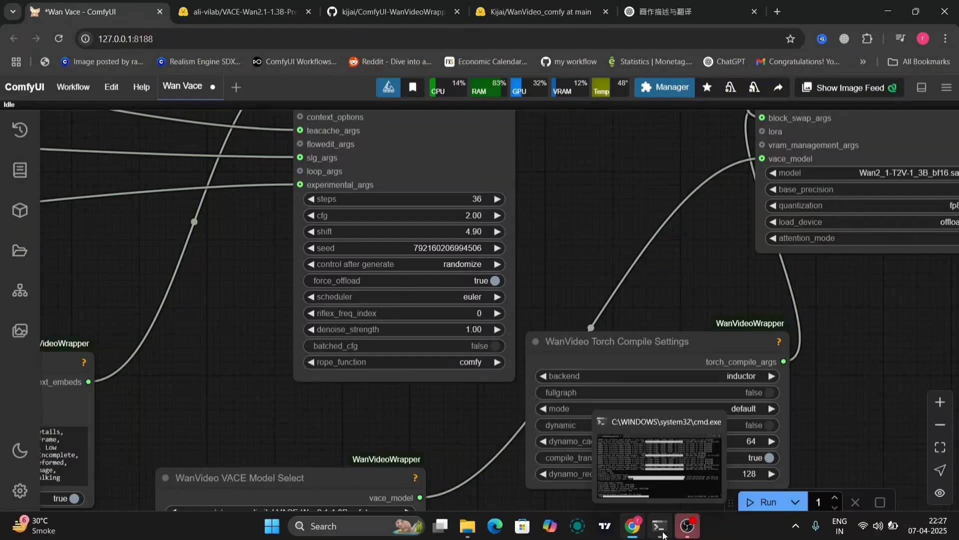
pyautogui.click(664, 536)
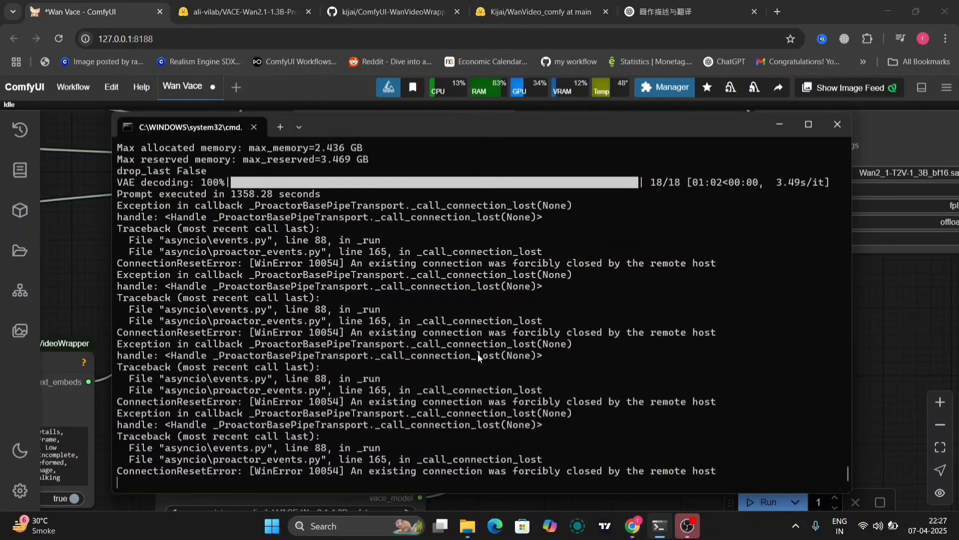
pyautogui.scroll(6, 477, 353)
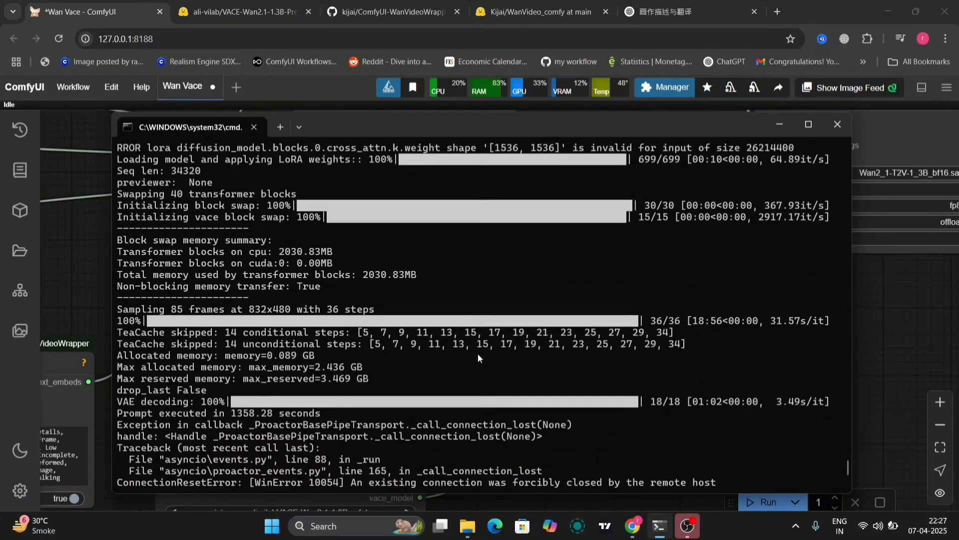
pyautogui.scroll(2, 478, 357)
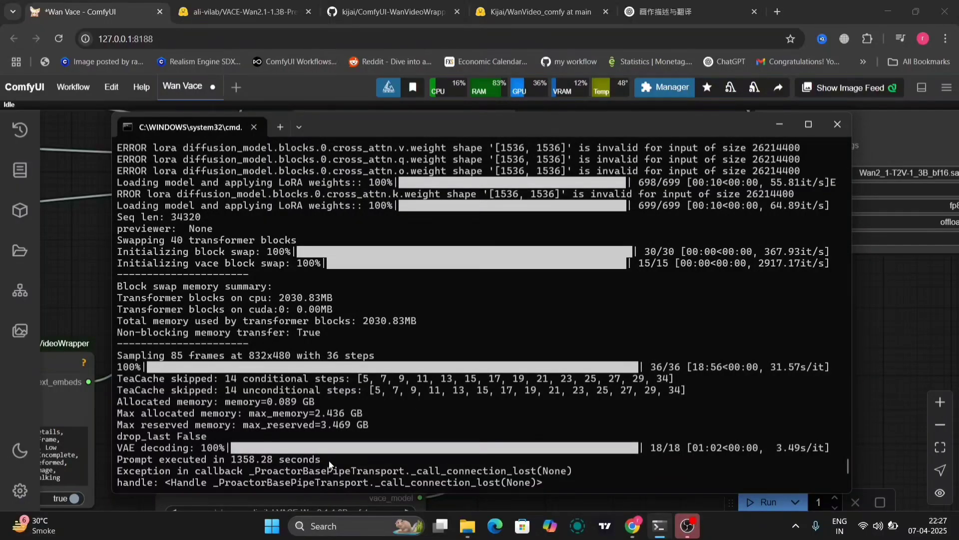
pyautogui.moveTo(332, 460); pyautogui.dragTo(228, 465)
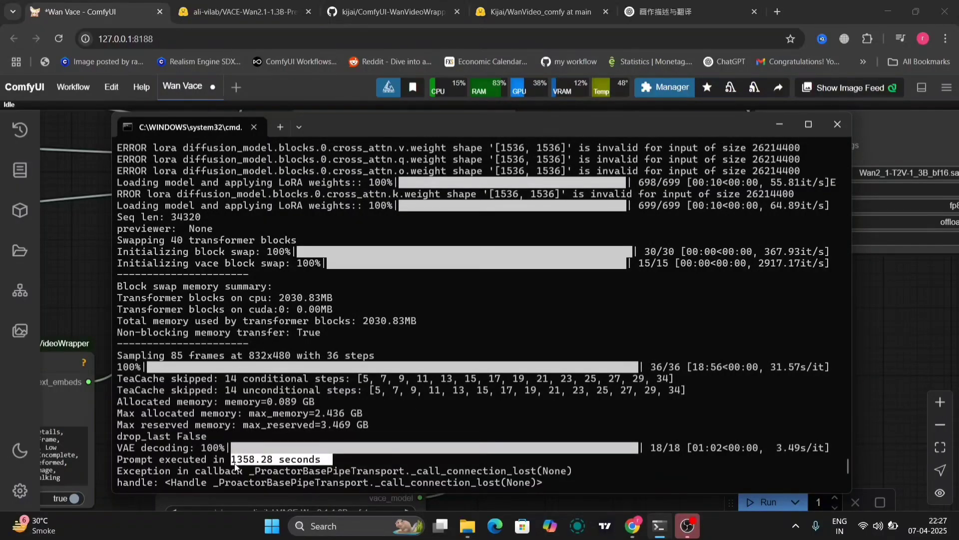
pyautogui.click(780, 125)
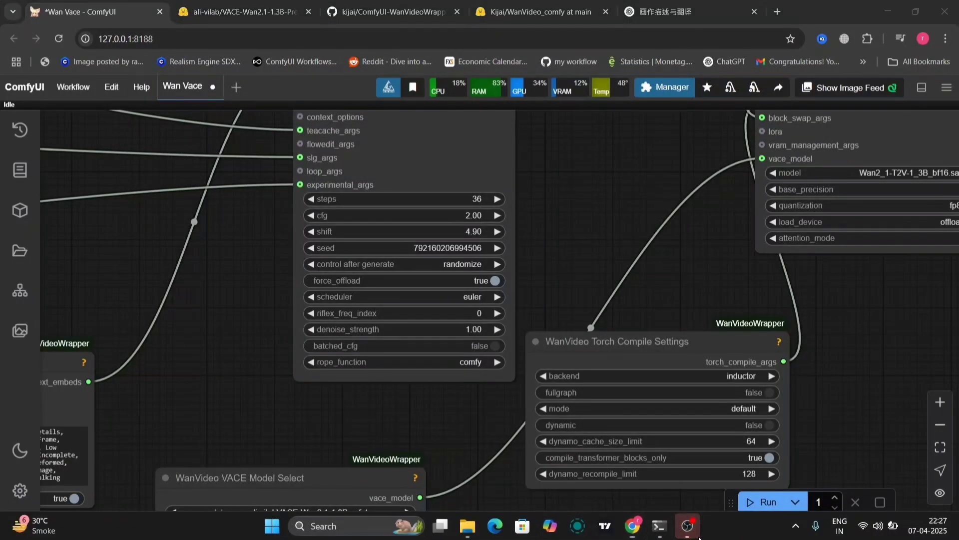
pyautogui.click(688, 528)
pyautogui.click(688, 533)
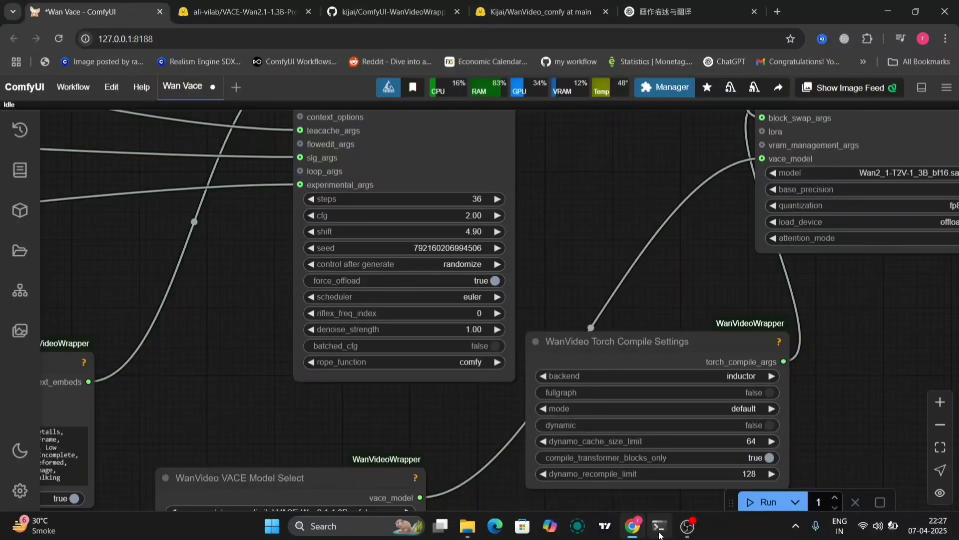
pyautogui.click(656, 534)
pyautogui.click(786, 122)
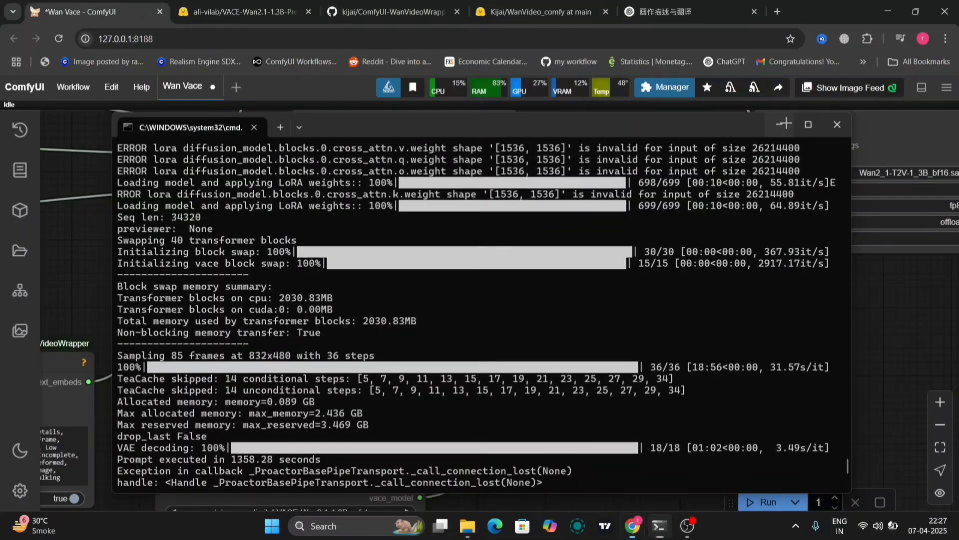
pyautogui.scroll(-3, 802, 317)
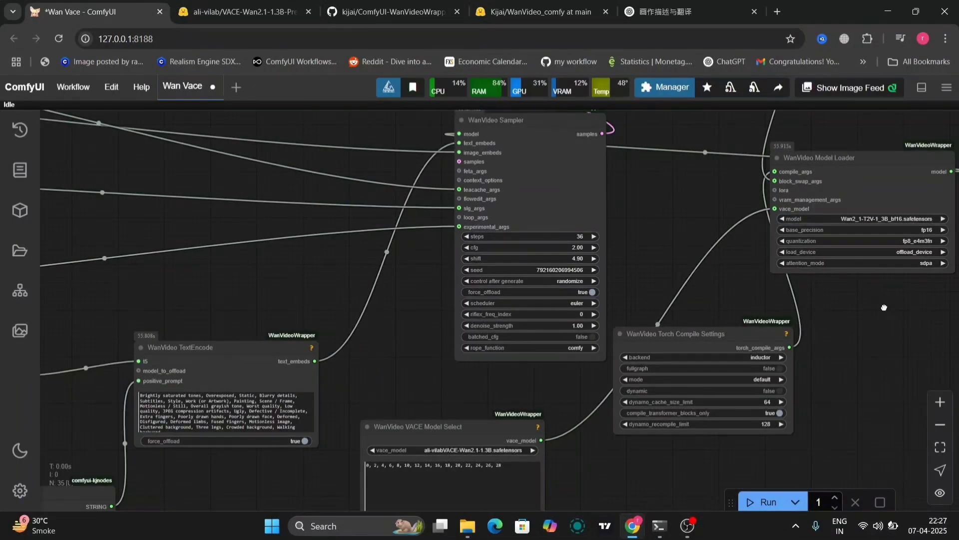
# - Watch the generated popcorn-on-the-sofa video in the Video Combine preview
pyautogui.moveTo(884, 307); pyautogui.dragTo(302, 278)
pyautogui.scroll(-5, 444, 315)
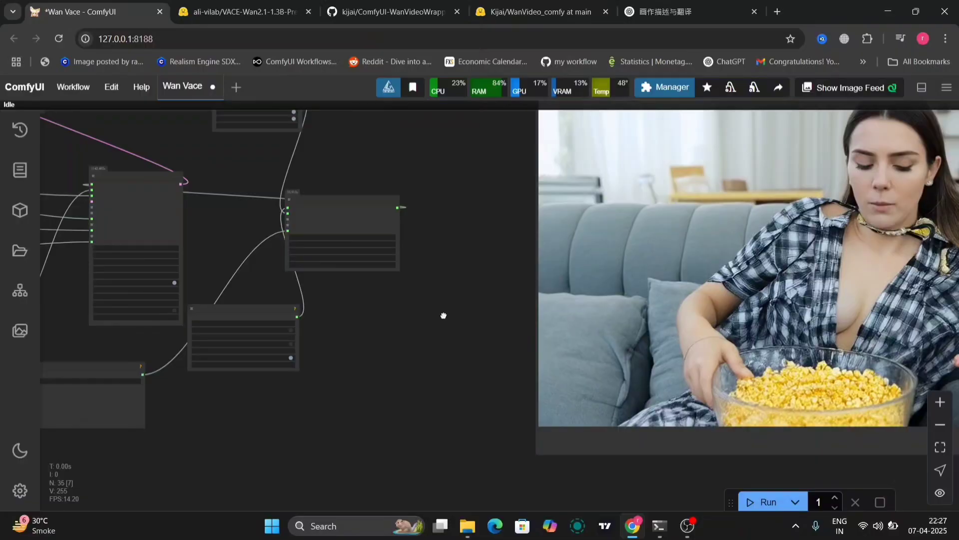
pyautogui.moveTo(444, 315); pyautogui.dragTo(179, 373)
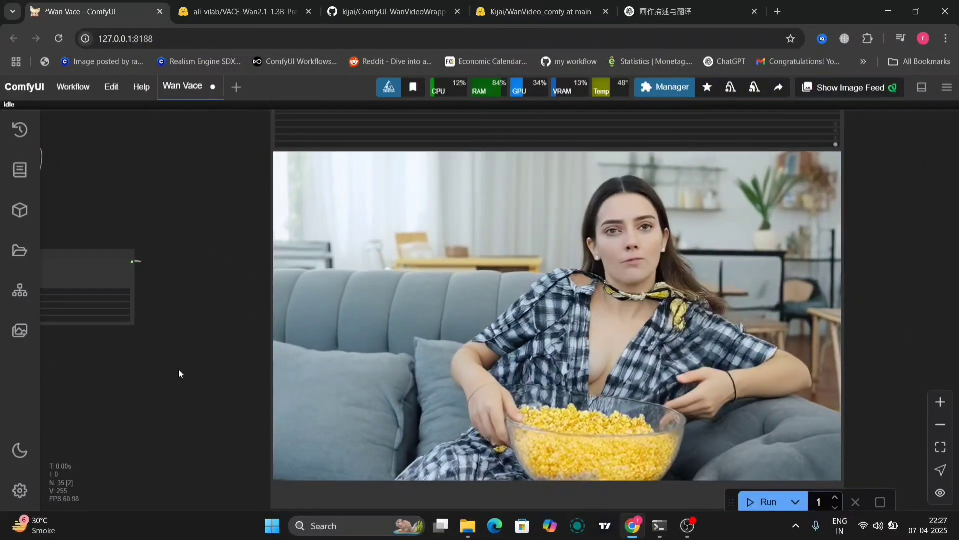
pyautogui.scroll(-2, 178, 373)
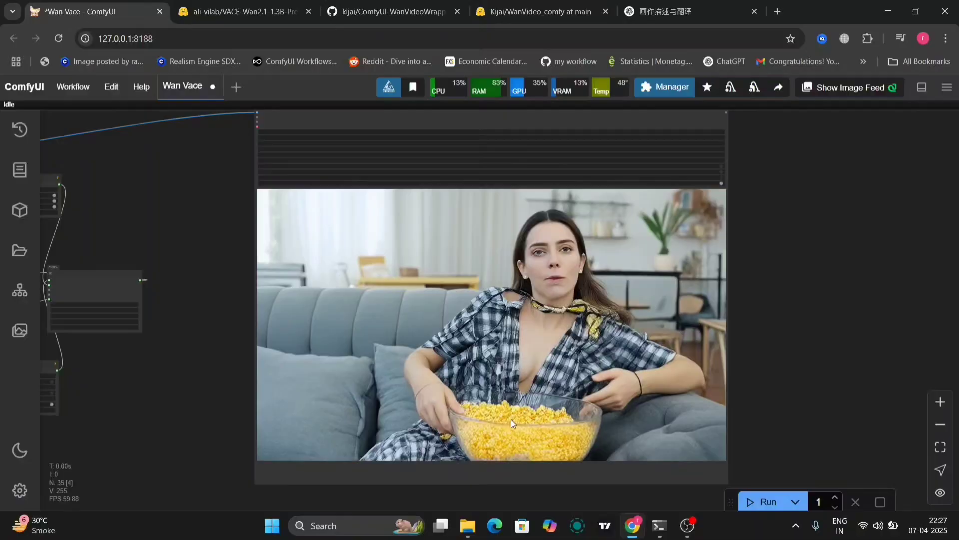
# - Compare it with the reference portrait in Load Image, then return to the video preview
pyautogui.moveTo(184, 403); pyautogui.dragTo(599, 288)
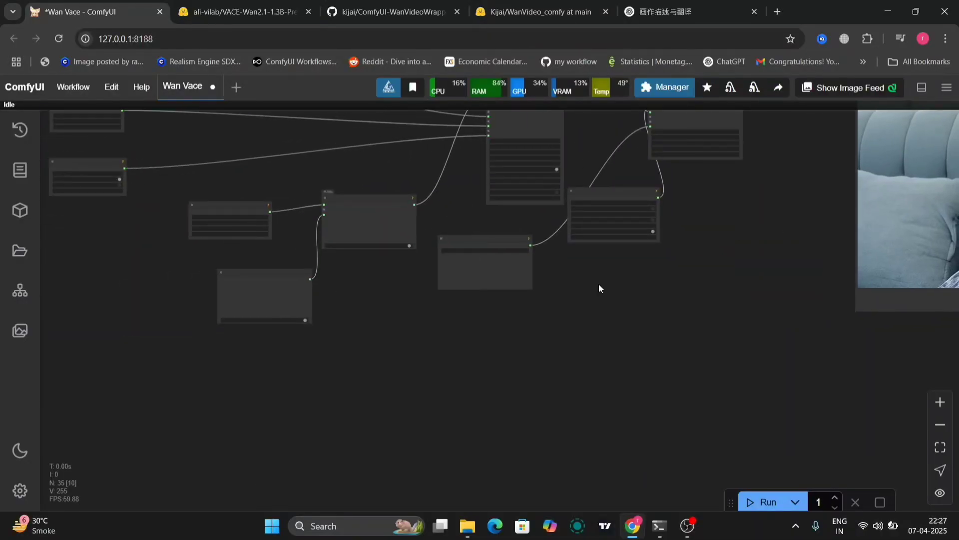
pyautogui.moveTo(312, 353); pyautogui.dragTo(861, 321)
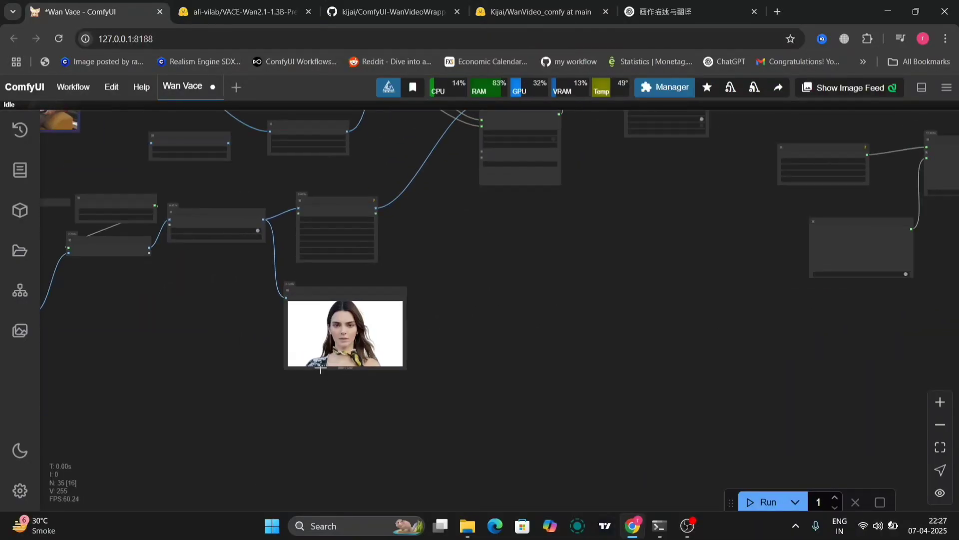
pyautogui.scroll(10, 320, 370)
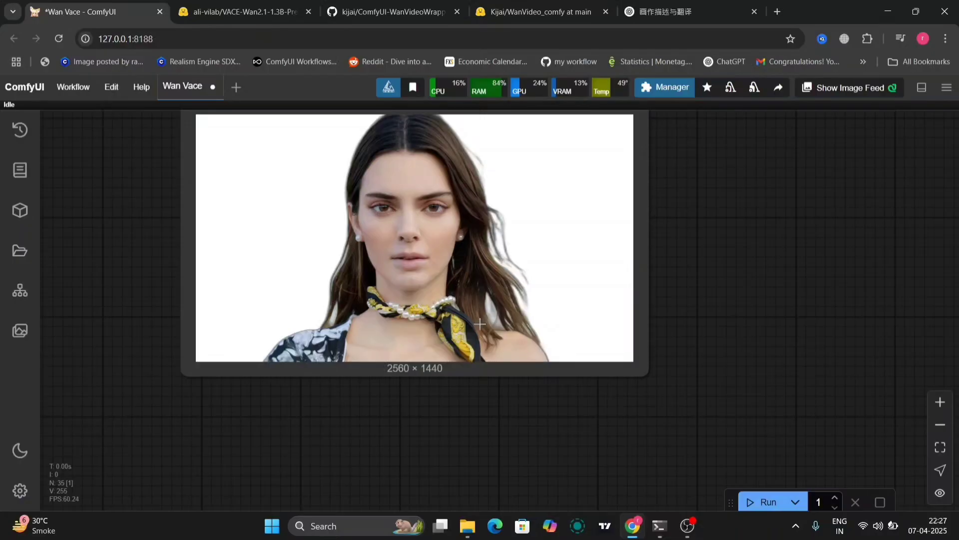
pyautogui.scroll(-8, 397, 461)
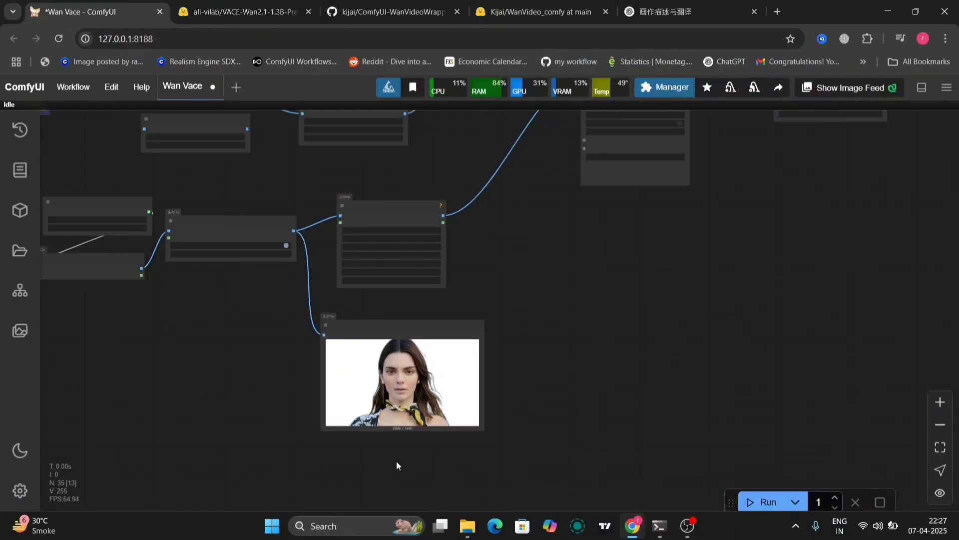
pyautogui.moveTo(732, 315); pyautogui.dragTo(213, 339)
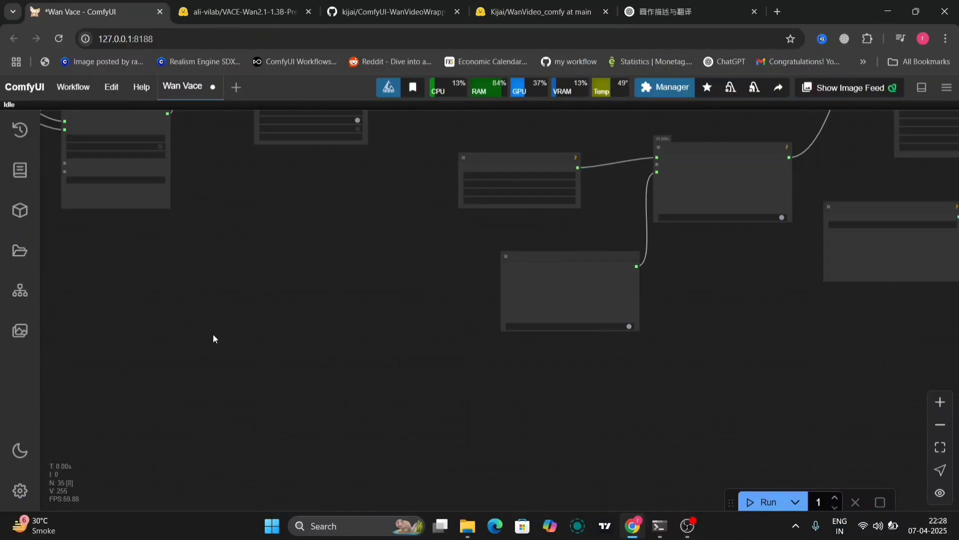
pyautogui.scroll(-3, 685, 352)
pyautogui.moveTo(685, 357); pyautogui.dragTo(135, 407)
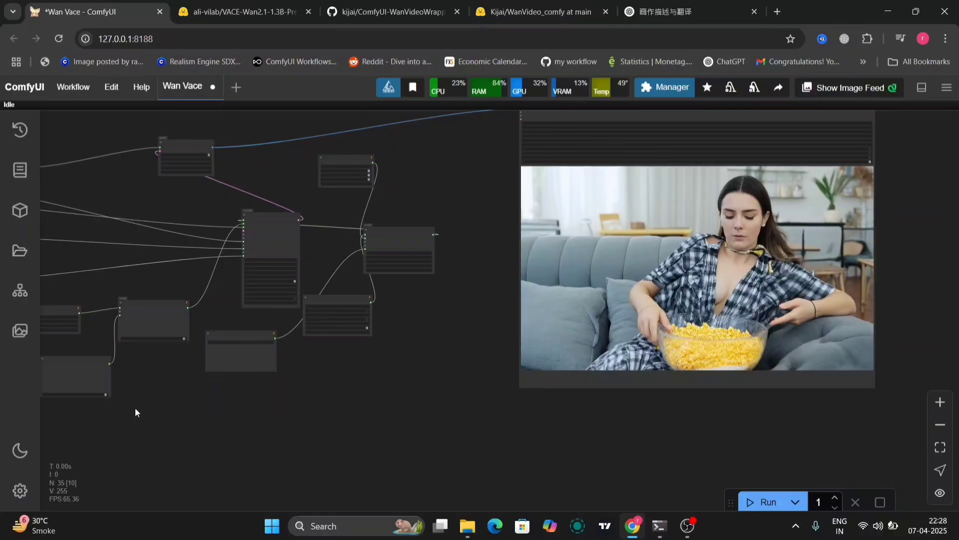
# - Save the Video Combine preview as AnimateDiff_00052.mp4 and save a workflow image
pyautogui.rightClick(664, 276)
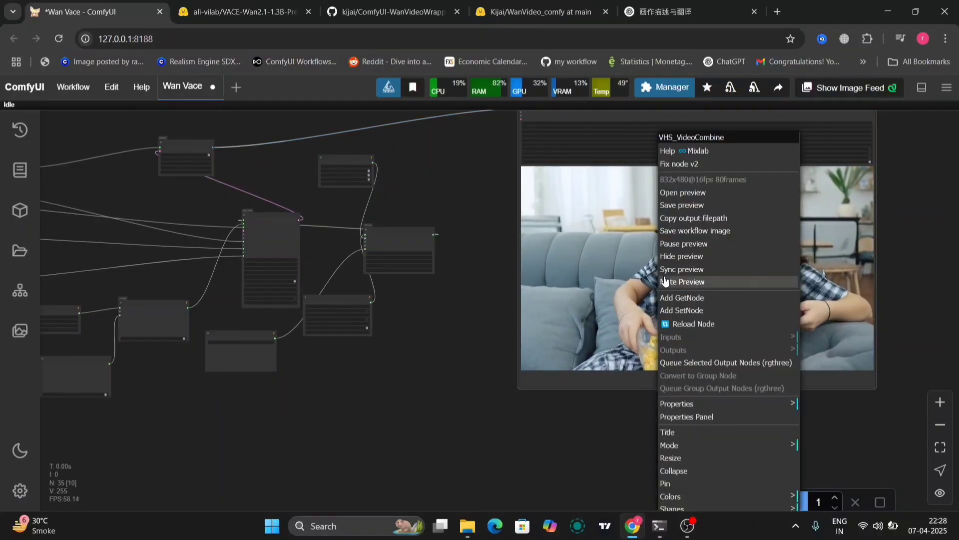
pyautogui.click(714, 201)
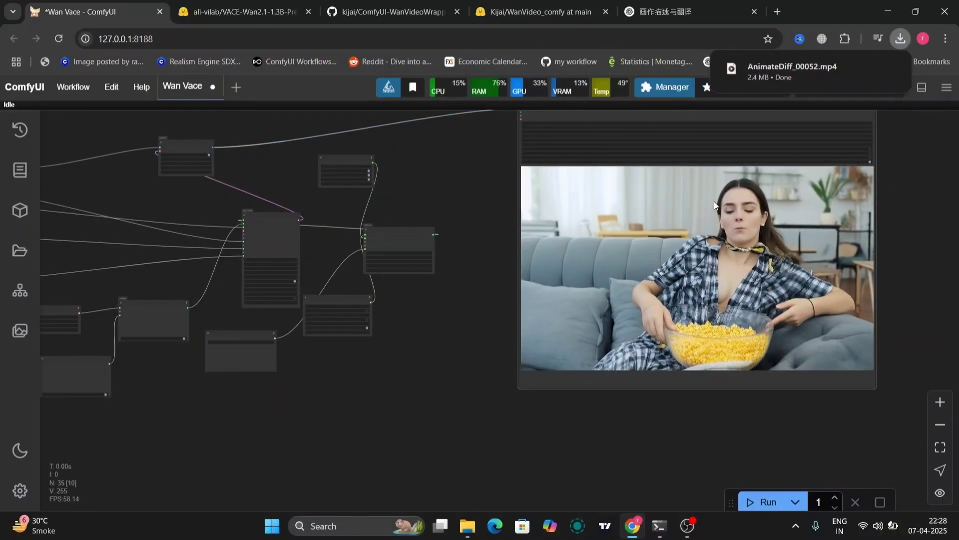
pyautogui.rightClick(715, 202)
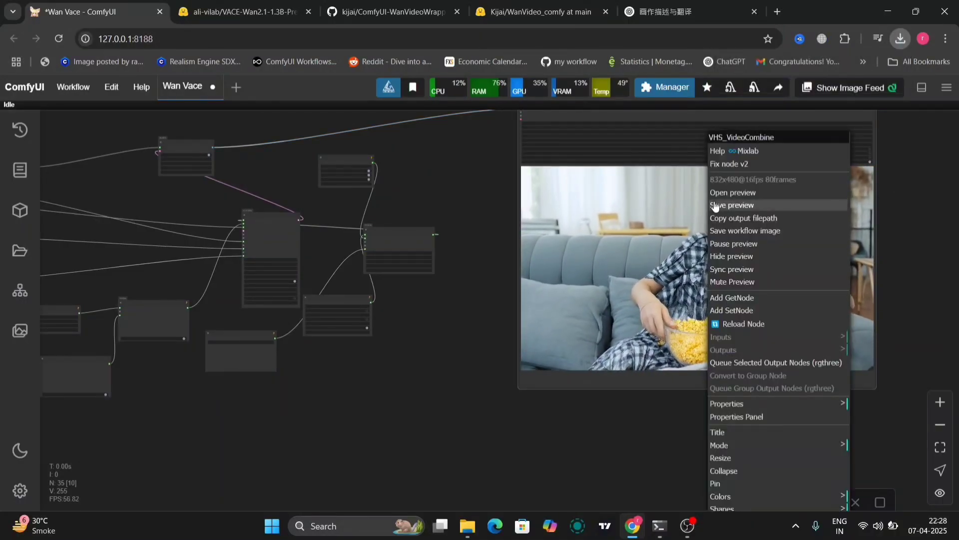
pyautogui.click(756, 229)
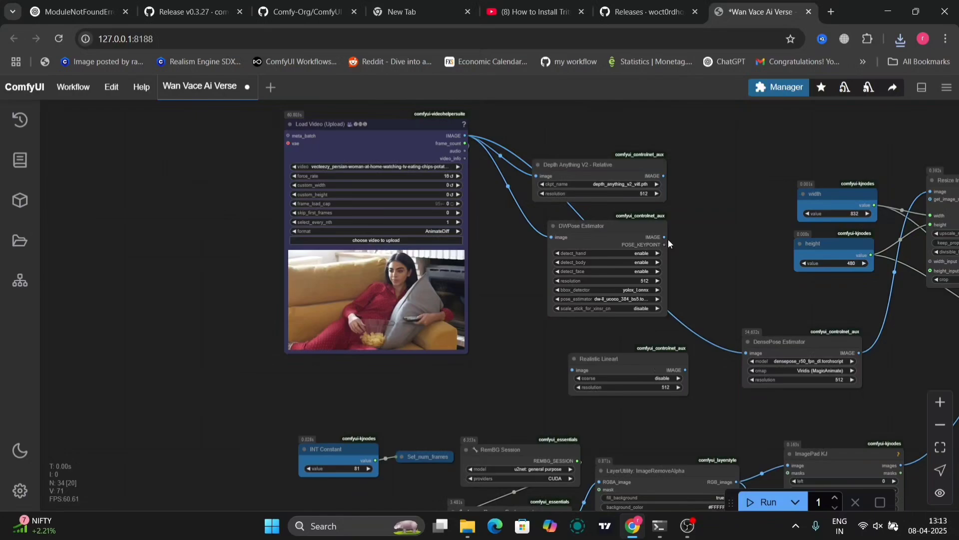
pyautogui.scroll(5, 487, 329)
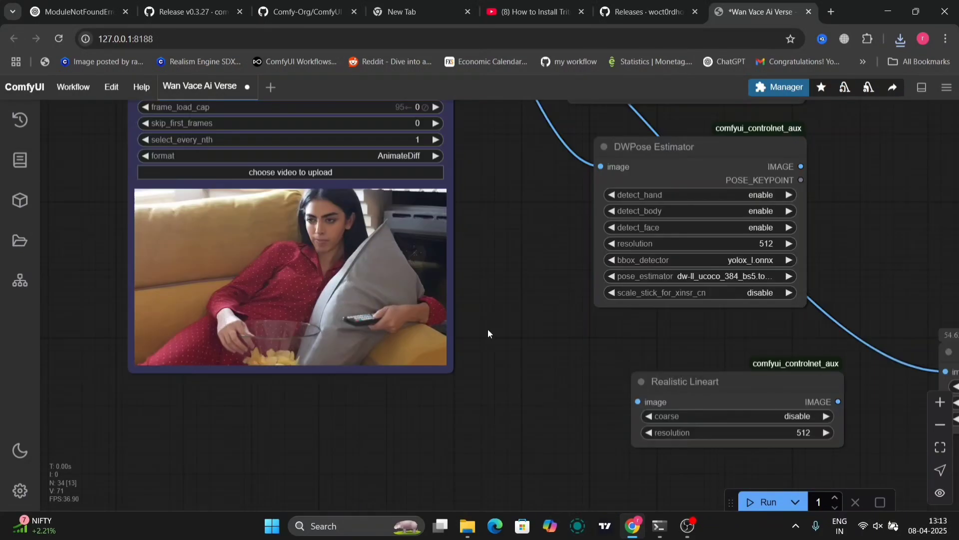
pyautogui.moveTo(500, 283); pyautogui.dragTo(553, 369)
pyautogui.scroll(-4, 554, 370)
pyautogui.scroll(-8, 553, 372)
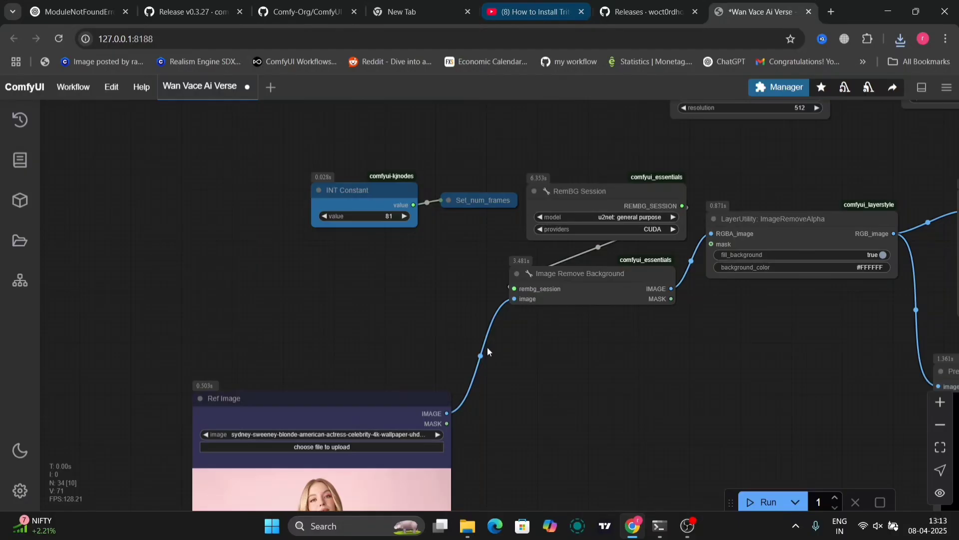
pyautogui.moveTo(544, 433); pyautogui.dragTo(629, 248)
pyautogui.scroll(3, 606, 317)
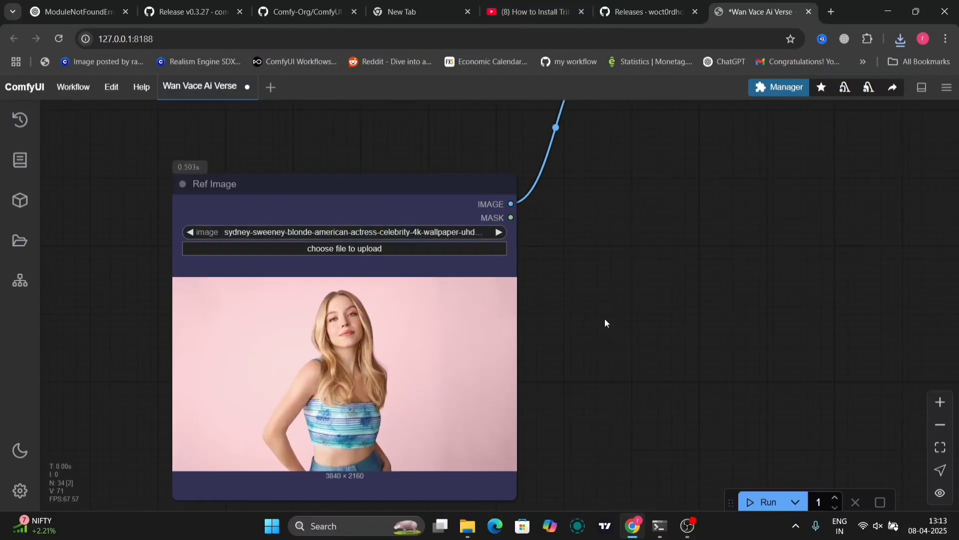
pyautogui.scroll(-2, 508, 342)
pyautogui.scroll(-4, 689, 366)
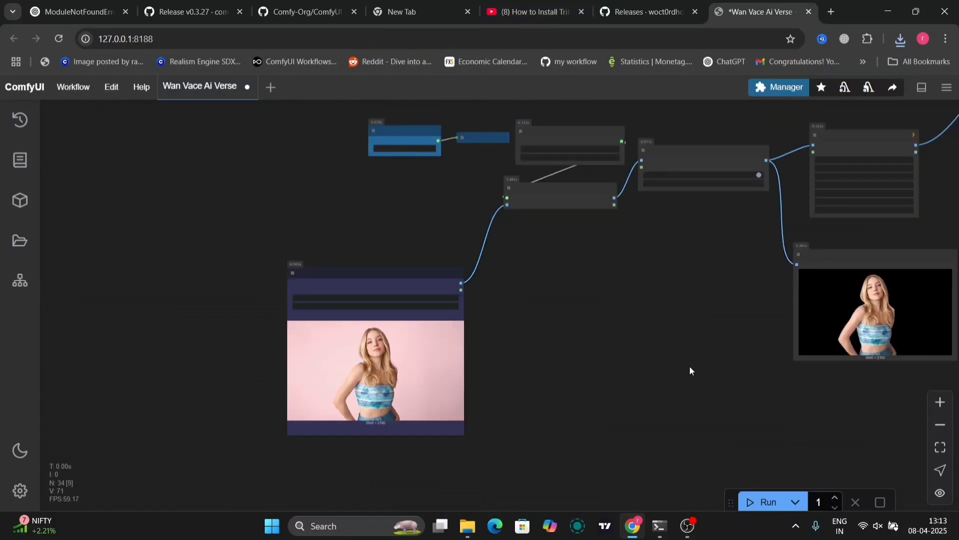
pyautogui.moveTo(689, 366); pyautogui.dragTo(371, 391)
pyautogui.scroll(5, 739, 304)
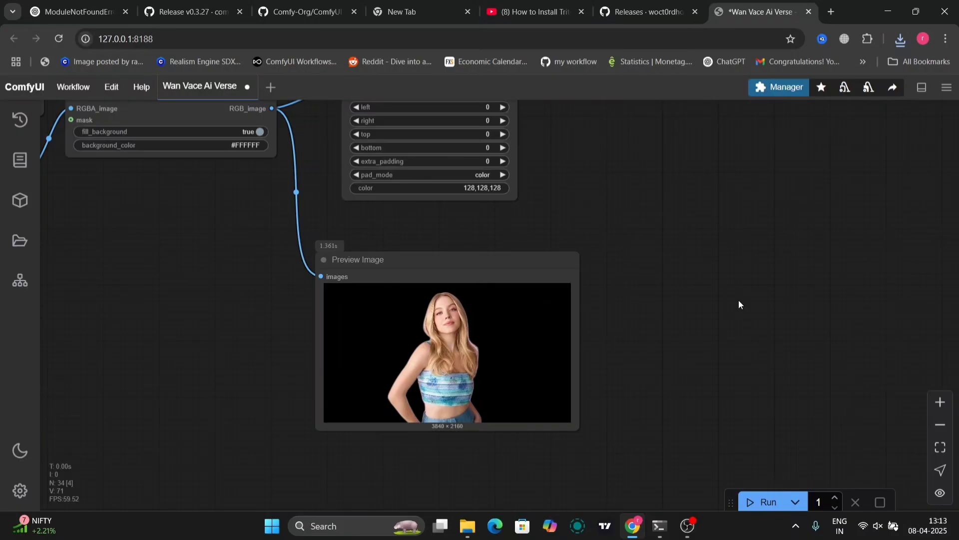
pyautogui.moveTo(843, 218); pyautogui.dragTo(465, 525)
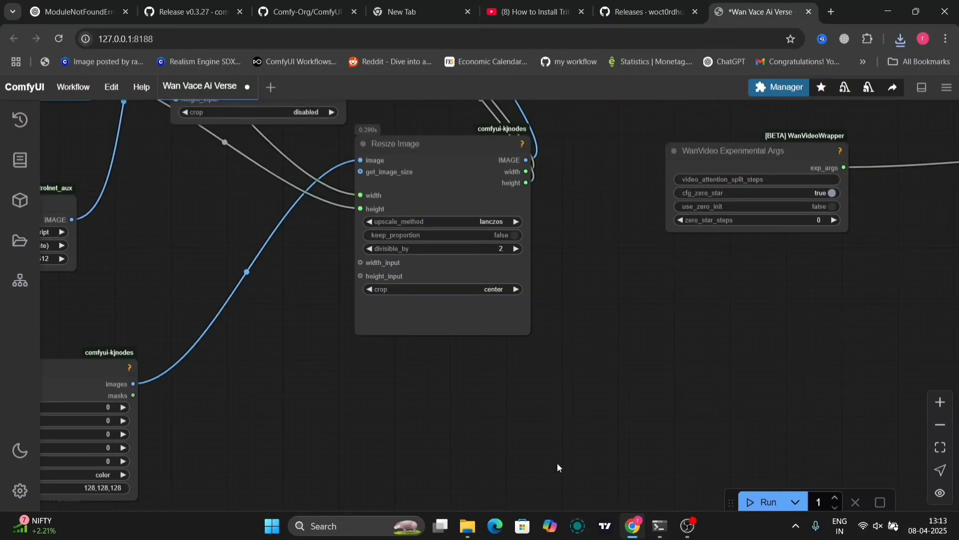
pyautogui.scroll(-4, 749, 401)
pyautogui.moveTo(750, 402); pyautogui.dragTo(484, 410)
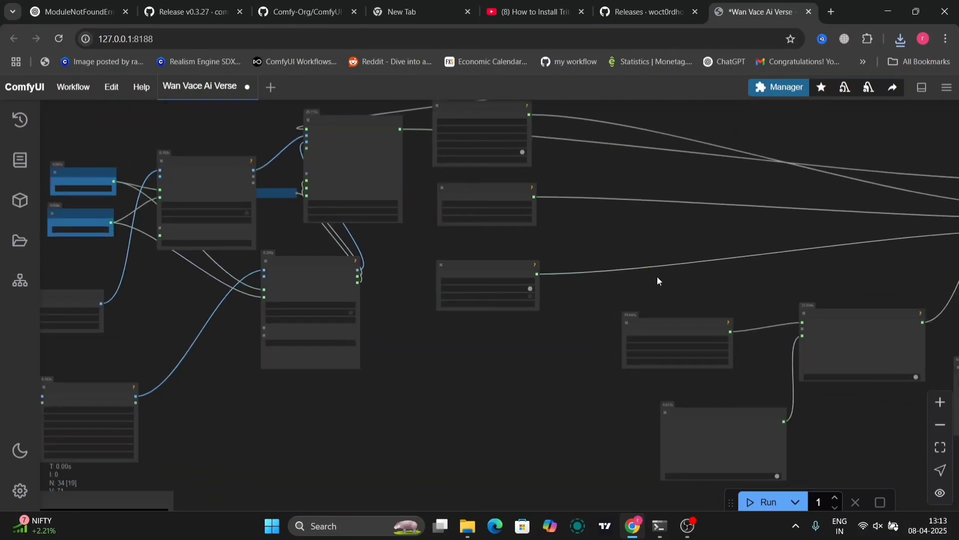
pyautogui.moveTo(658, 280); pyautogui.dragTo(342, 366)
pyautogui.moveTo(589, 370); pyautogui.dragTo(377, 314)
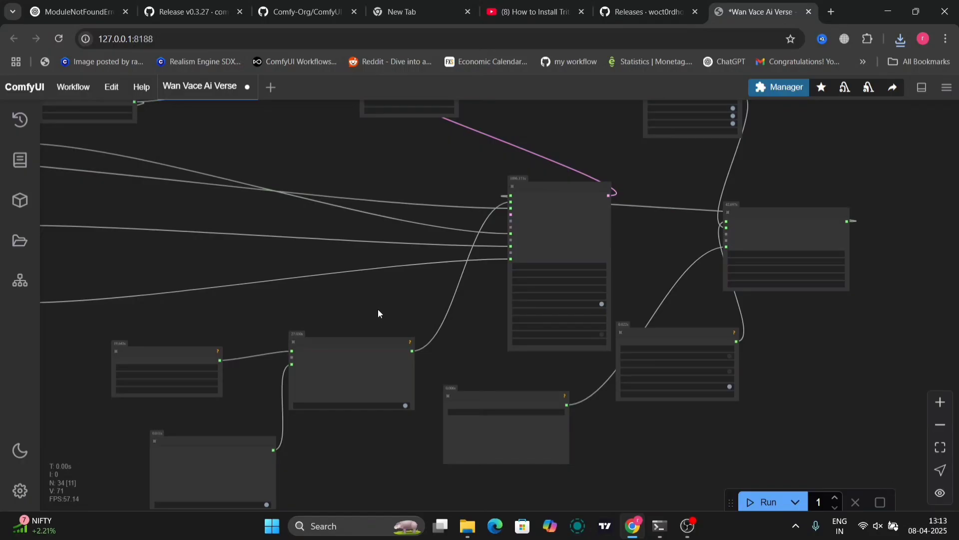
pyautogui.scroll(8, 660, 296)
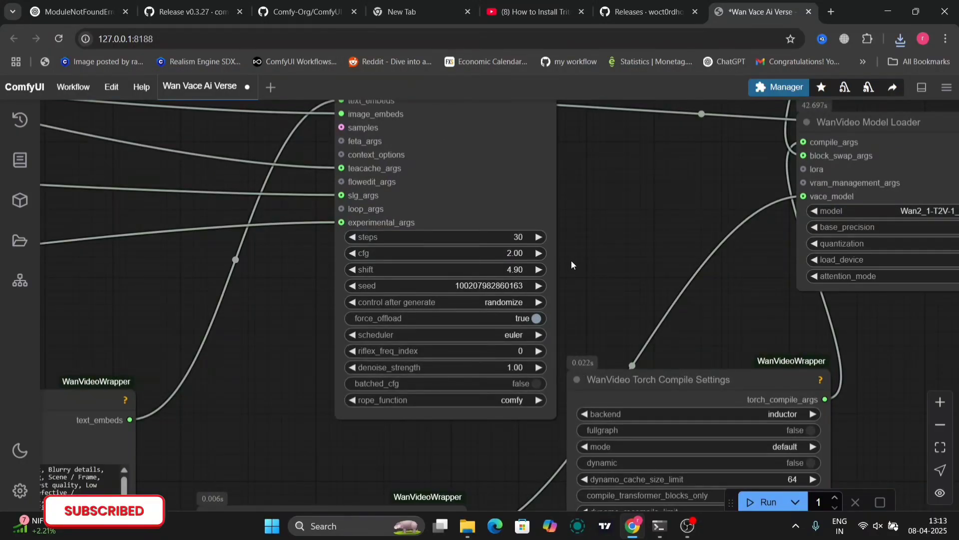
pyautogui.moveTo(591, 296); pyautogui.dragTo(488, 147)
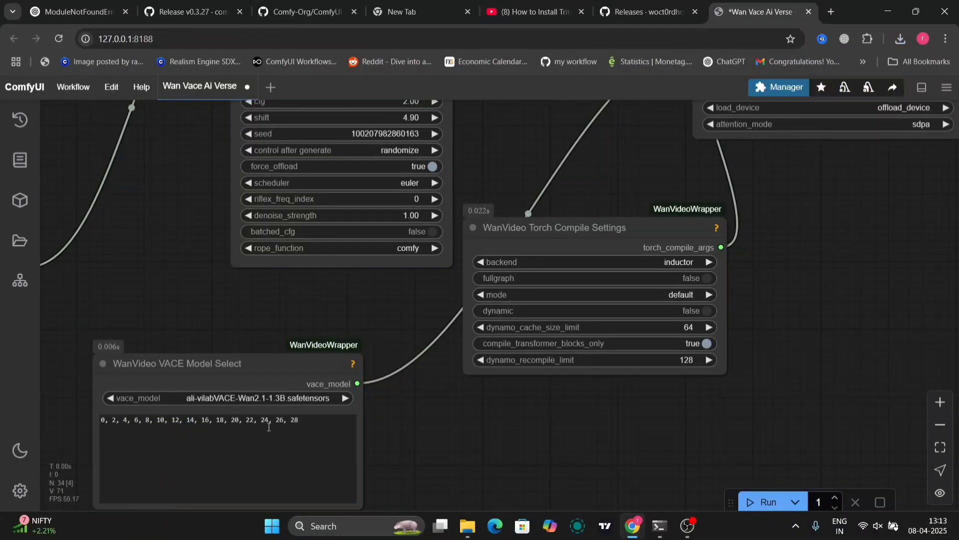
pyautogui.scroll(-5, 578, 437)
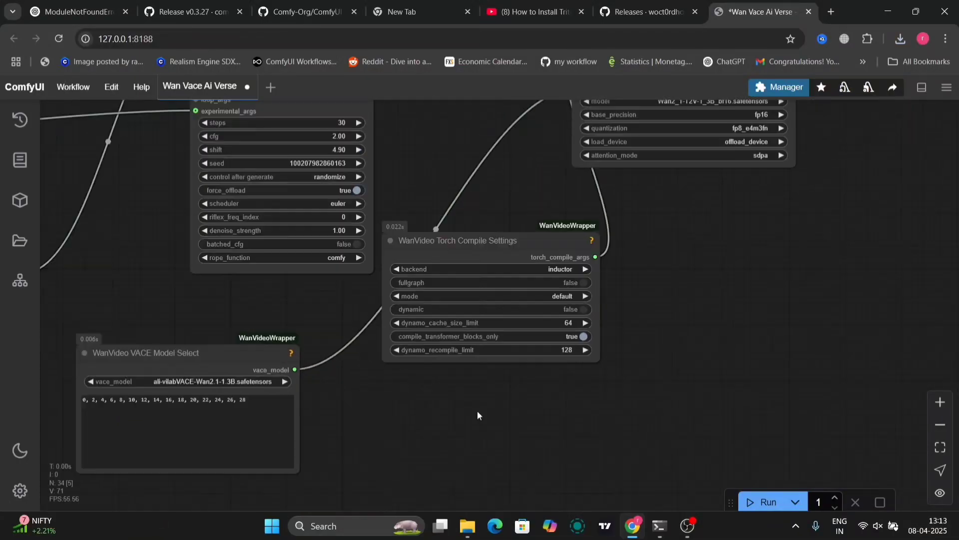
pyautogui.moveTo(674, 382); pyautogui.dragTo(218, 373)
pyautogui.scroll(-5, 349, 389)
pyautogui.scroll(3, 349, 392)
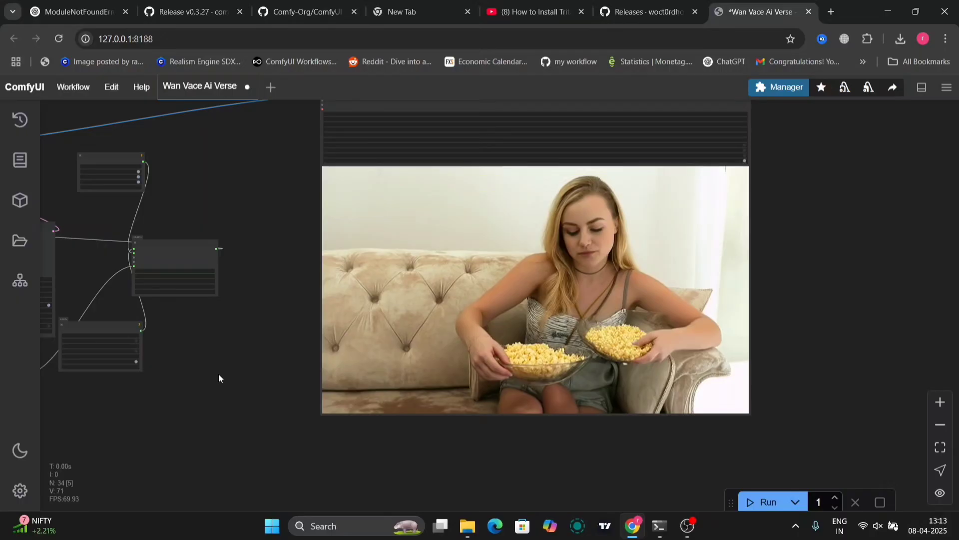
# - Save the popcorn video preview as an mp4 file, then return the view to the WanVideo Sampler
pyautogui.rightClick(498, 269)
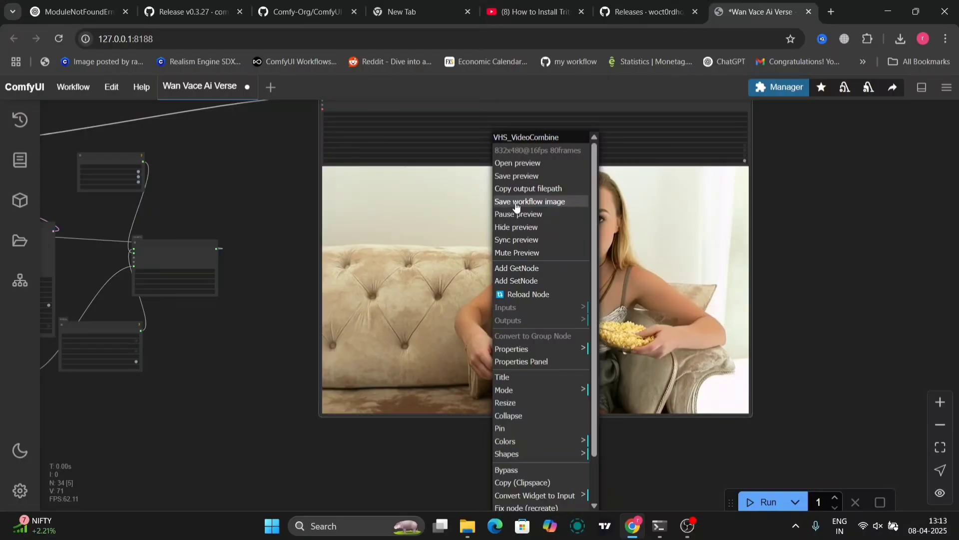
pyautogui.click(513, 177)
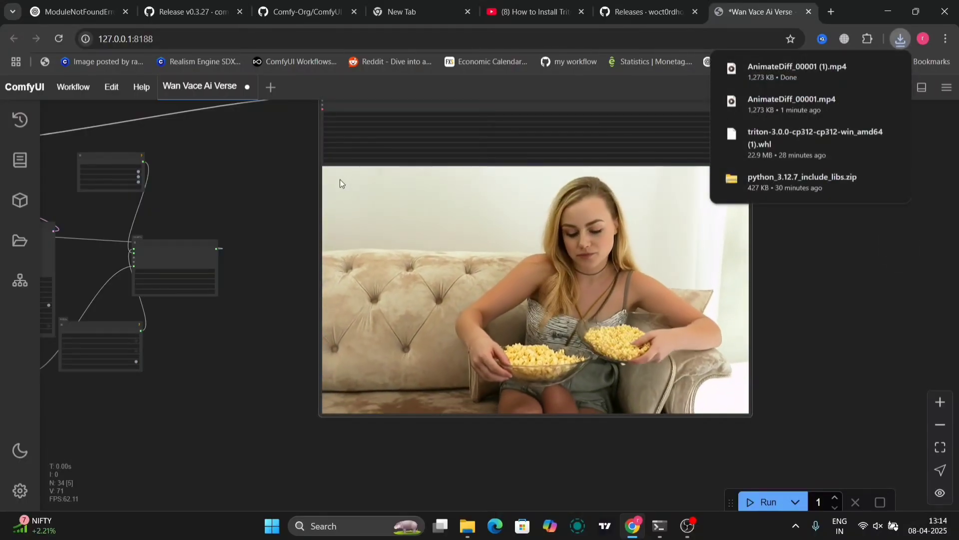
pyautogui.moveTo(217, 169); pyautogui.dragTo(685, 221)
pyautogui.scroll(10, 548, 322)
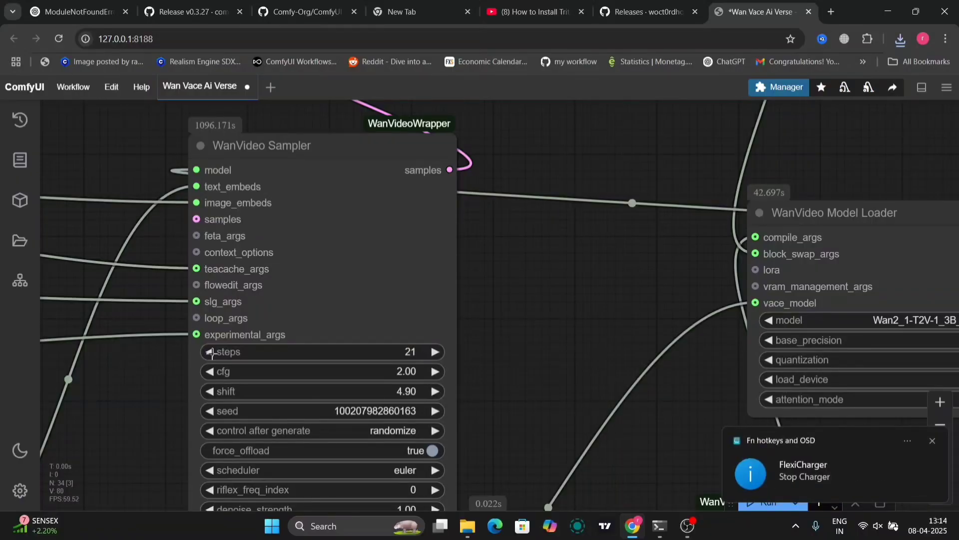
pyautogui.click(660, 526)
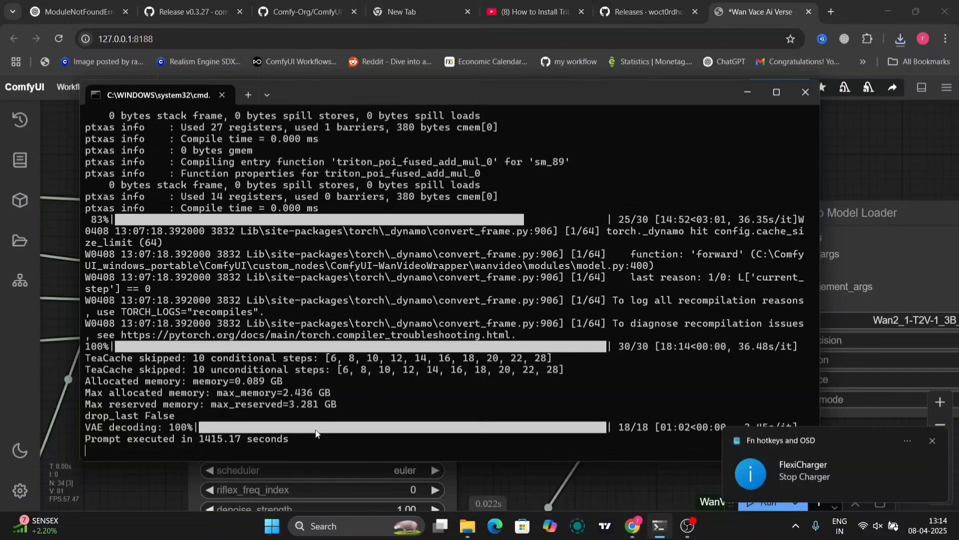
pyautogui.moveTo(243, 438); pyautogui.dragTo(204, 446)
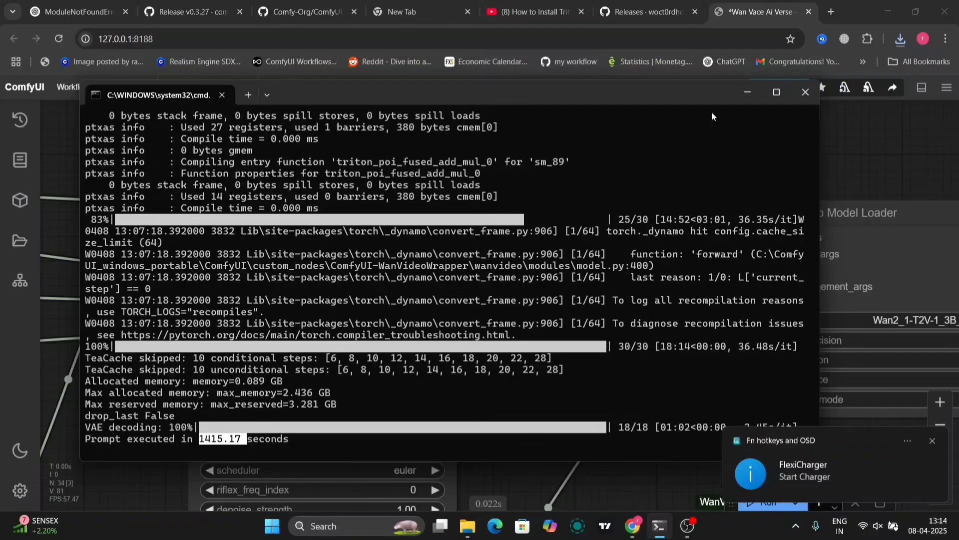
pyautogui.click(745, 88)
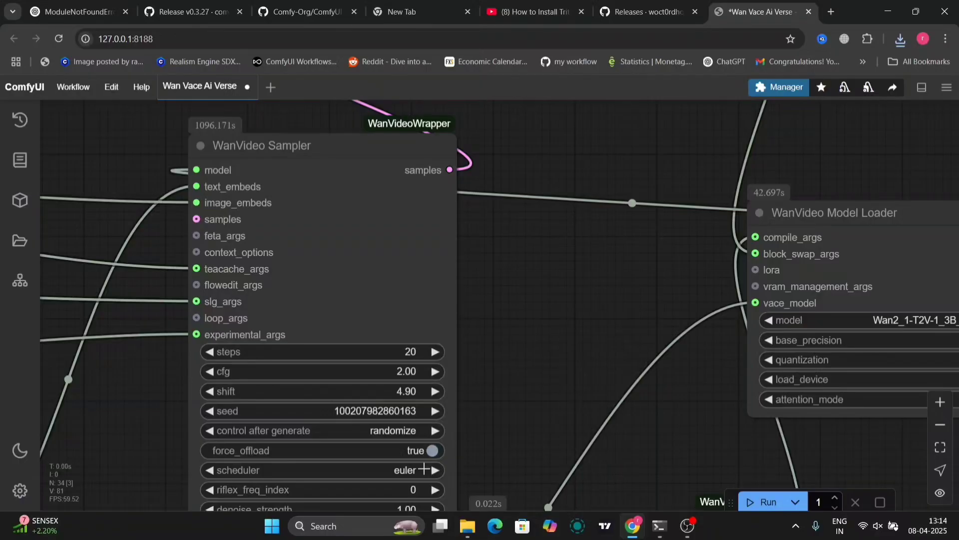
pyautogui.click(420, 495)
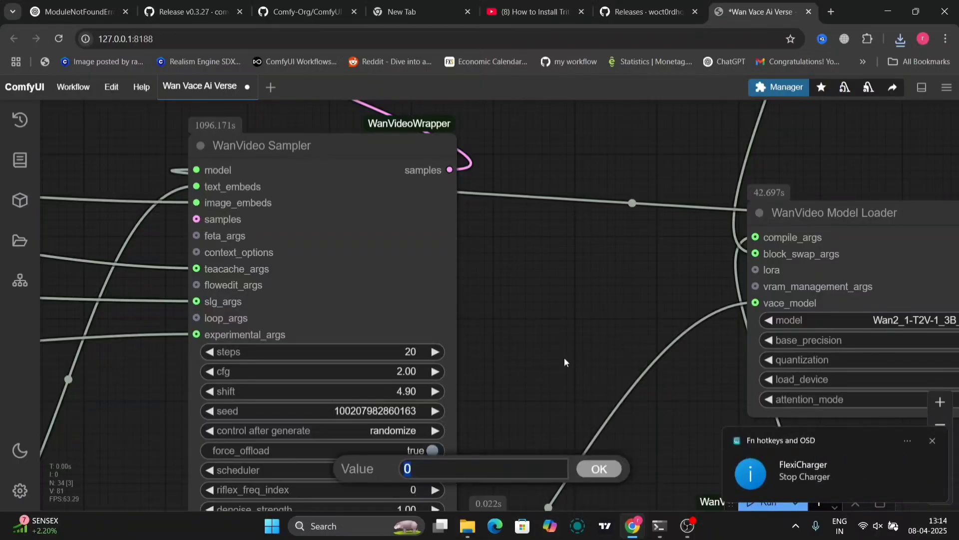
pyautogui.click(564, 358)
pyautogui.click(414, 467)
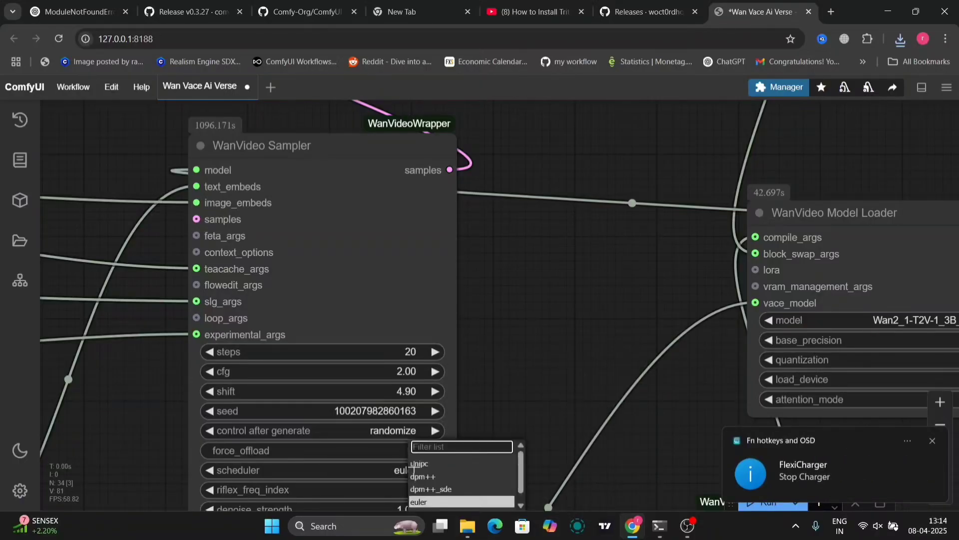
pyautogui.scroll(-1, 463, 500)
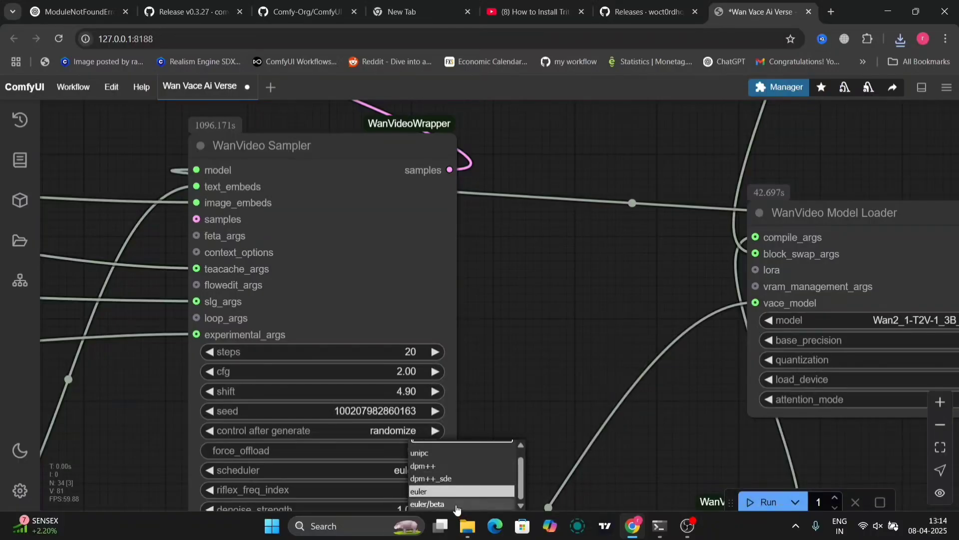
pyautogui.click(457, 504)
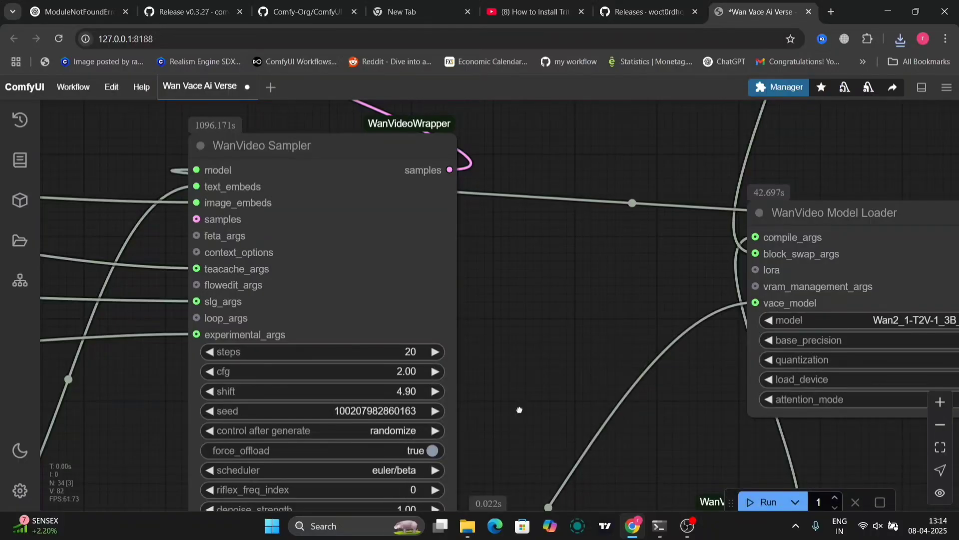
pyautogui.moveTo(520, 409); pyautogui.dragTo(500, 247)
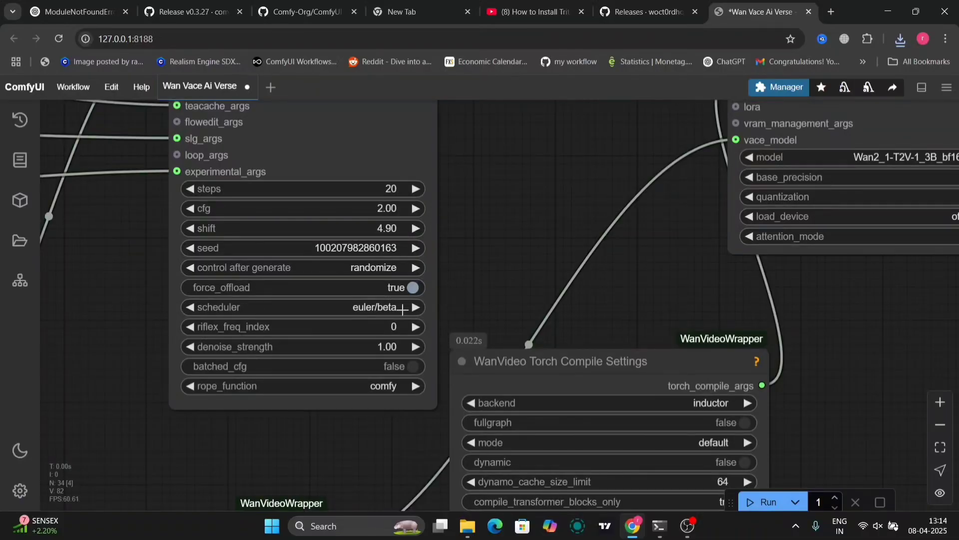
pyautogui.click(403, 309)
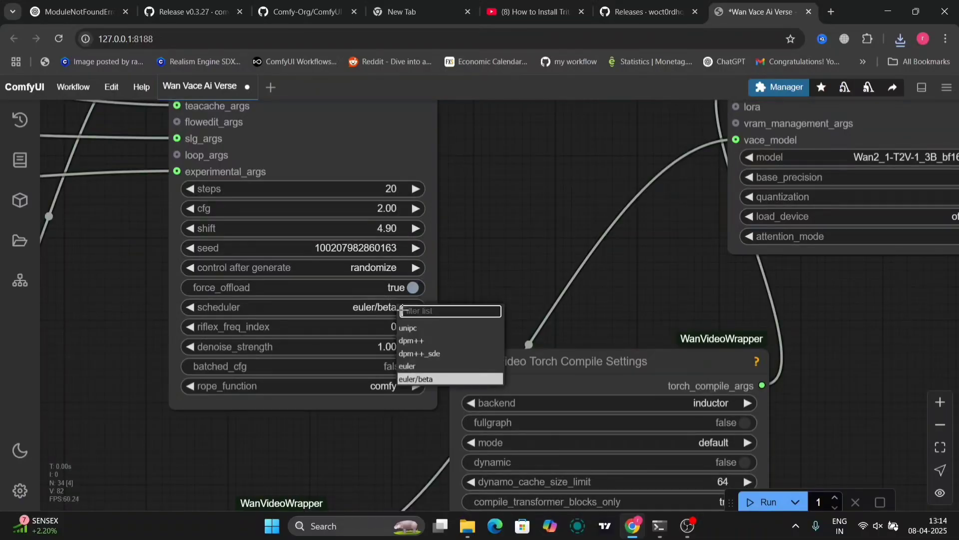
pyautogui.click(439, 379)
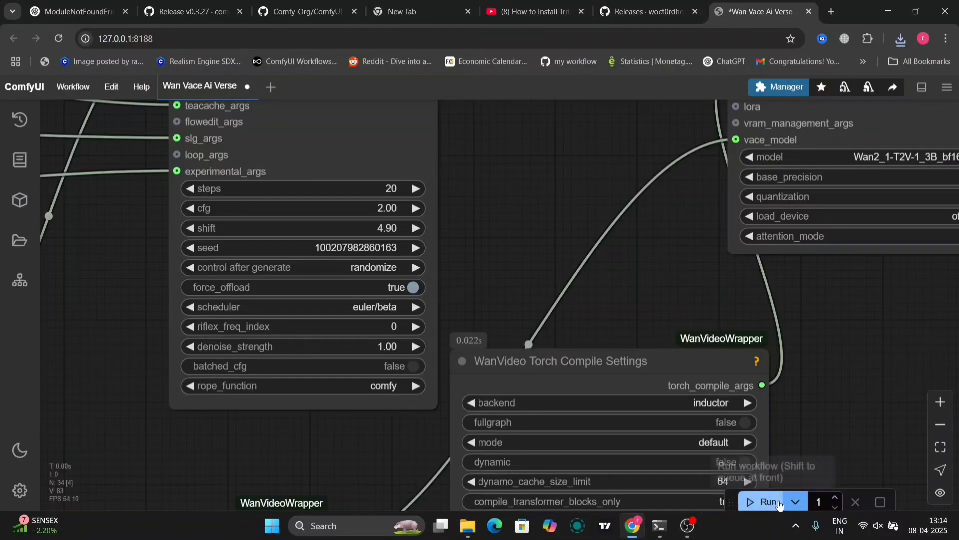
pyautogui.click(765, 502)
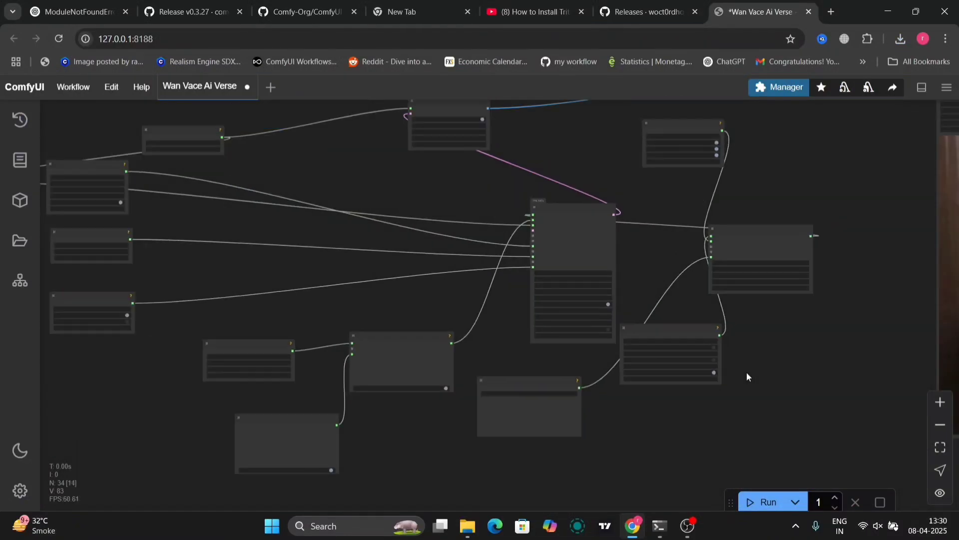
# - Pan and zoom to view the newly generated popcorn video preview
pyautogui.moveTo(826, 355); pyautogui.dragTo(316, 364)
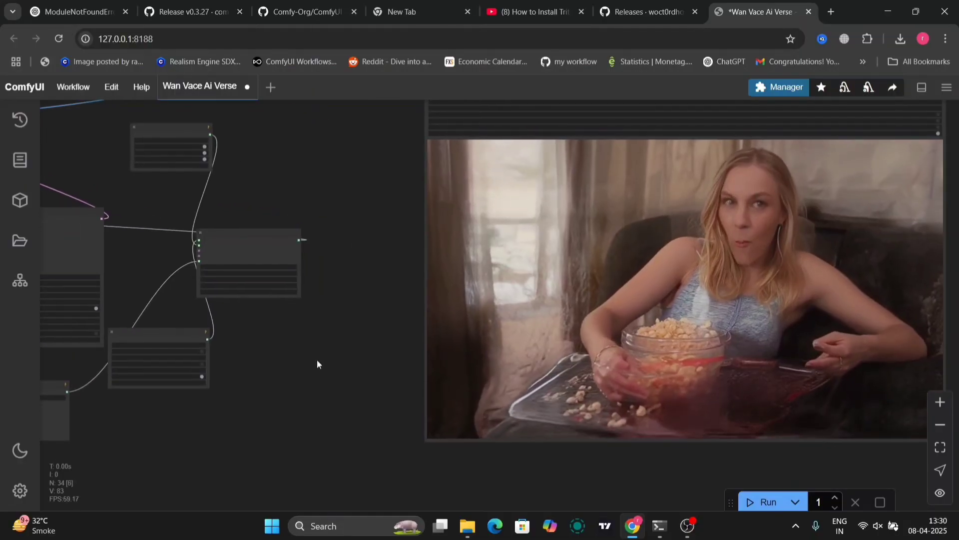
pyautogui.moveTo(372, 354); pyautogui.dragTo(296, 365)
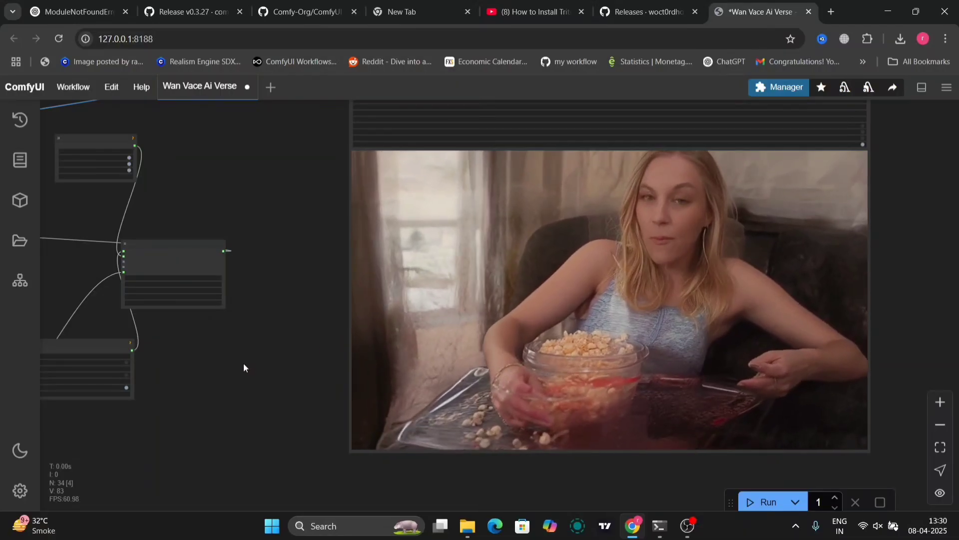
pyautogui.scroll(-4, 244, 362)
pyautogui.scroll(-2, 697, 304)
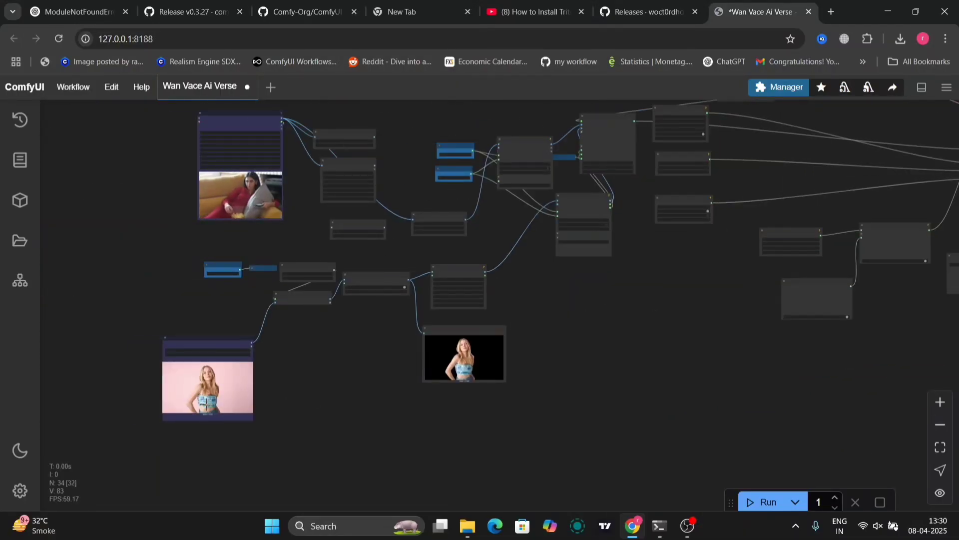
pyautogui.scroll(6, 206, 402)
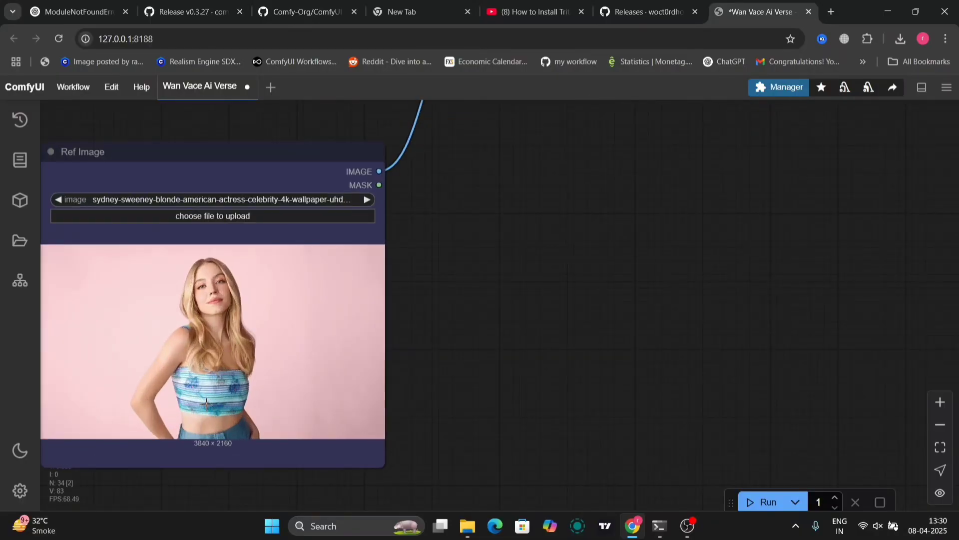
pyautogui.scroll(-5, 609, 298)
# - Look over the graph's nodes and move the WanVideo Torch Compile Settings node further right
pyautogui.moveTo(715, 278); pyautogui.dragTo(152, 445)
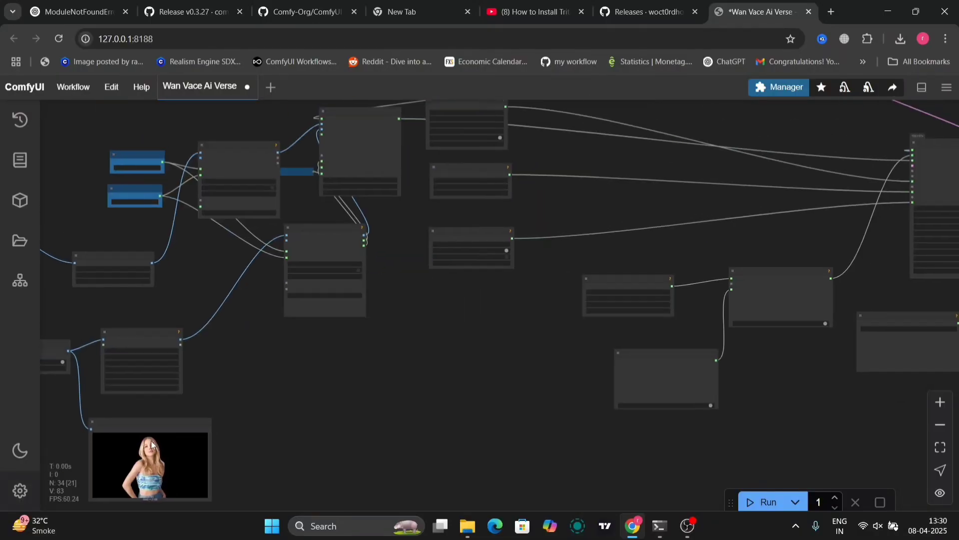
pyautogui.moveTo(866, 290); pyautogui.dragTo(44, 294)
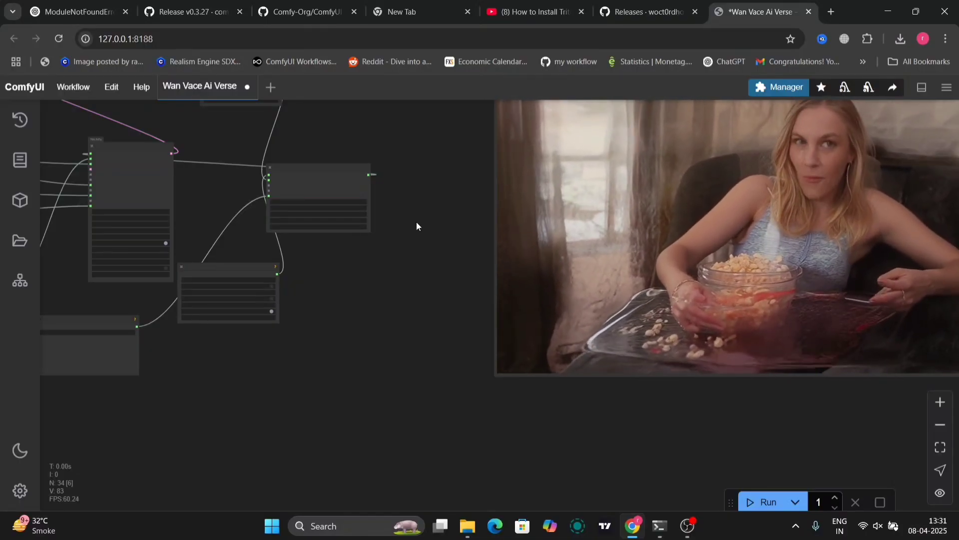
pyautogui.scroll(3, 581, 255)
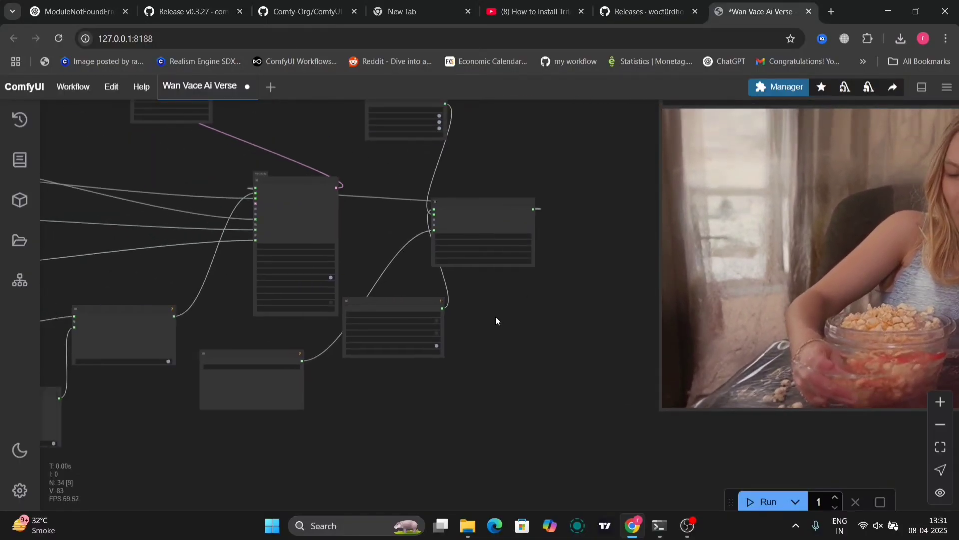
pyautogui.scroll(3, 496, 316)
pyautogui.scroll(1, 496, 316)
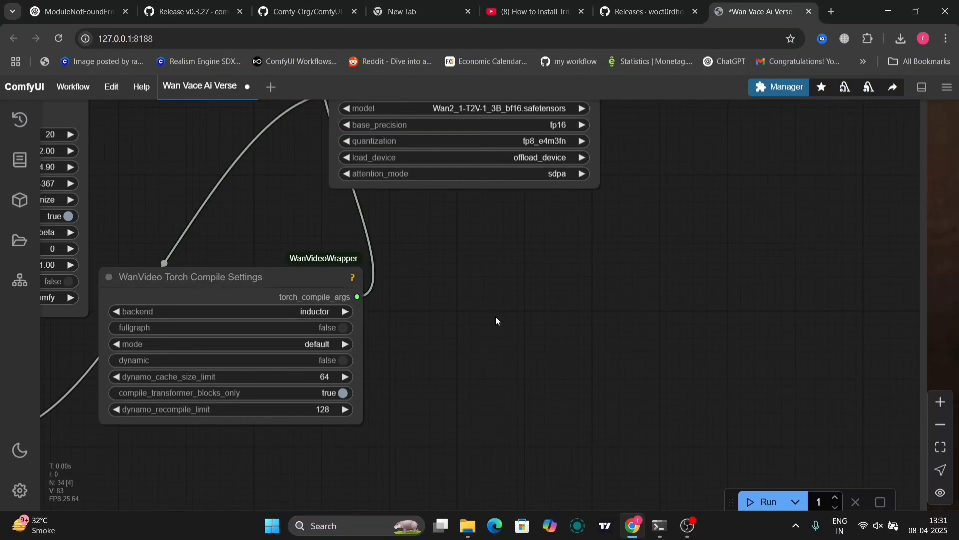
pyautogui.moveTo(258, 276); pyautogui.dragTo(646, 240)
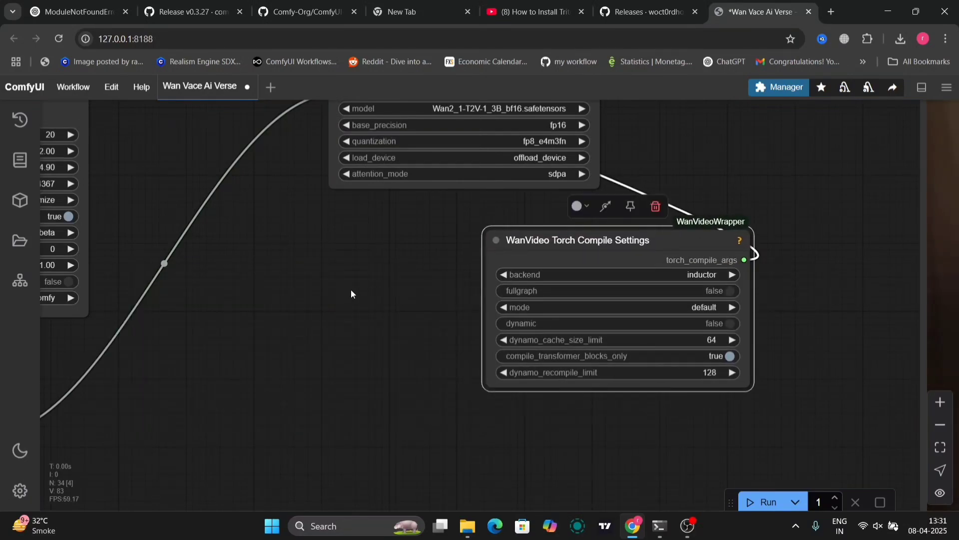
pyautogui.moveTo(351, 294); pyautogui.dragTo(745, 364)
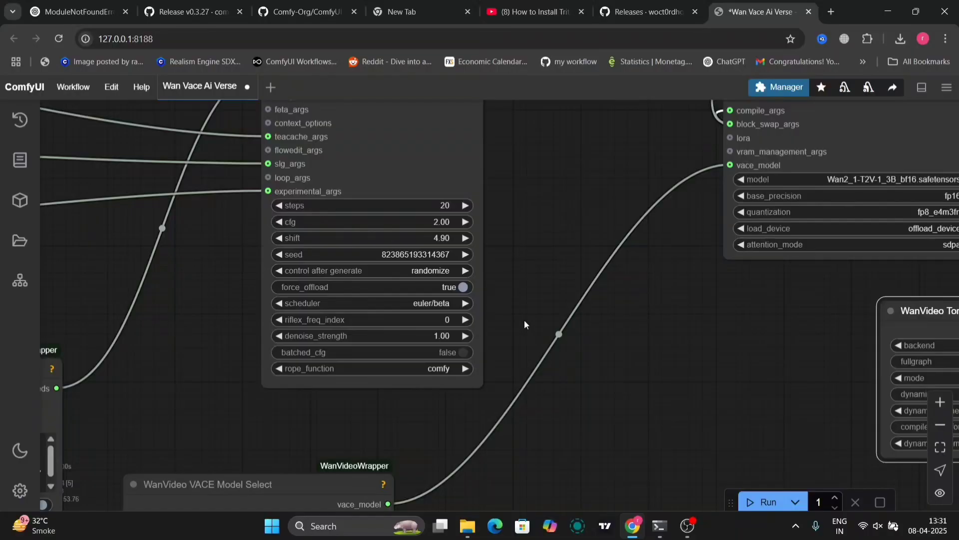
pyautogui.click(433, 303)
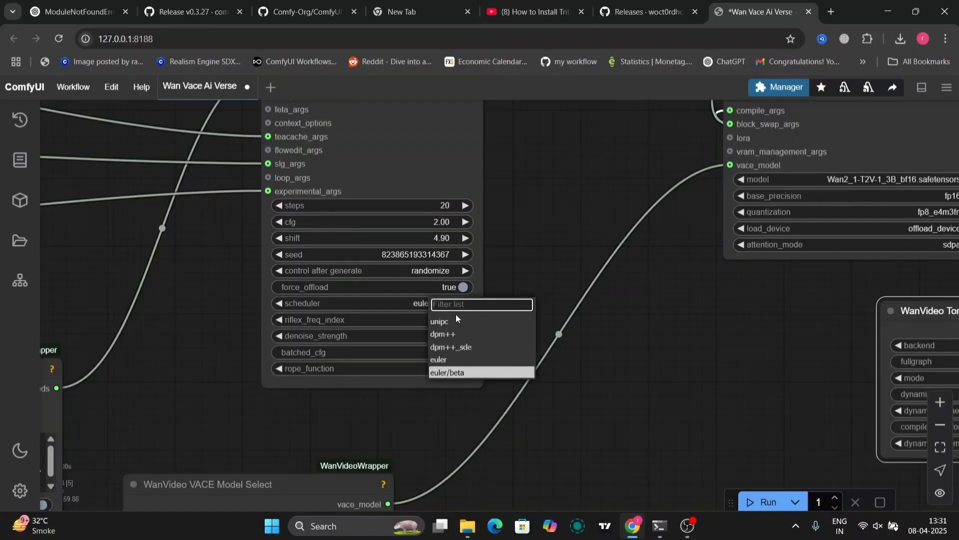
pyautogui.press('Escape')
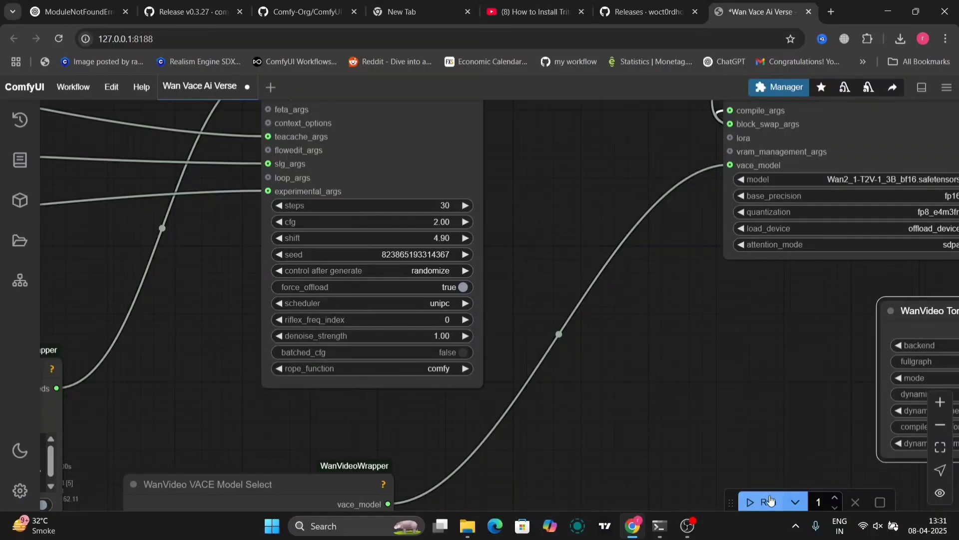
pyautogui.click(752, 503)
pyautogui.moveTo(697, 528)
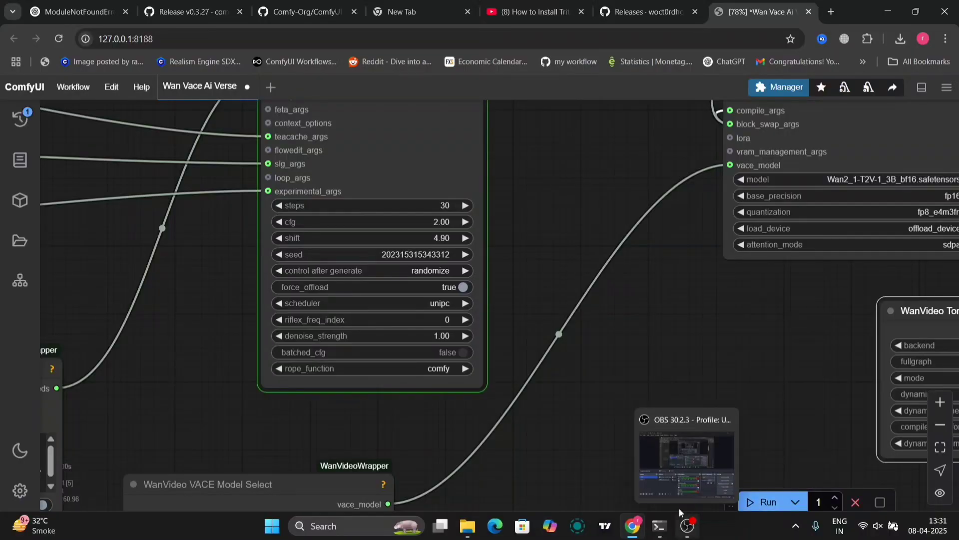
pyautogui.moveTo(671, 413)
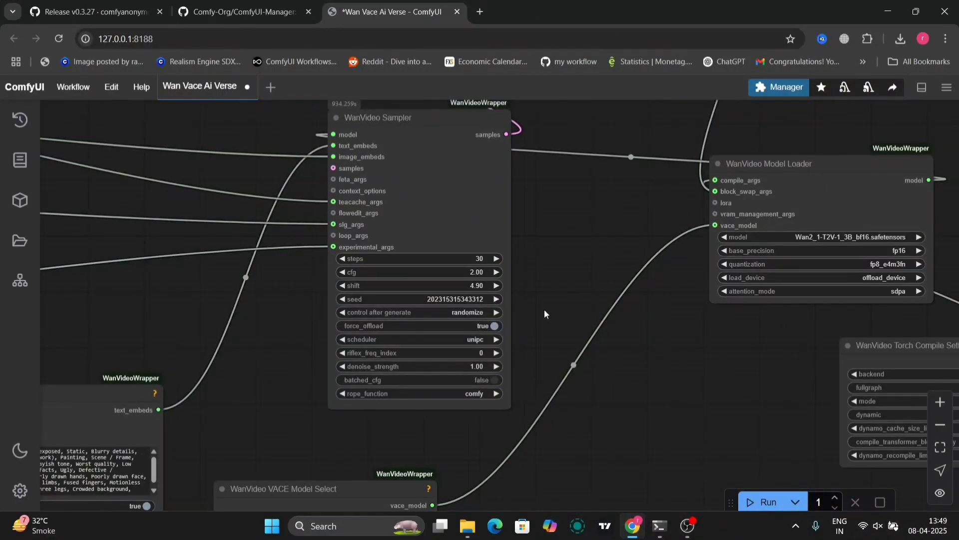
# - Save the workflow image from the video output node as AnimateDiff_00003.png
pyautogui.moveTo(694, 377); pyautogui.dragTo(310, 264)
pyautogui.scroll(-6, 618, 374)
pyautogui.moveTo(458, 355); pyautogui.dragTo(224, 428)
pyautogui.rightClick(648, 329)
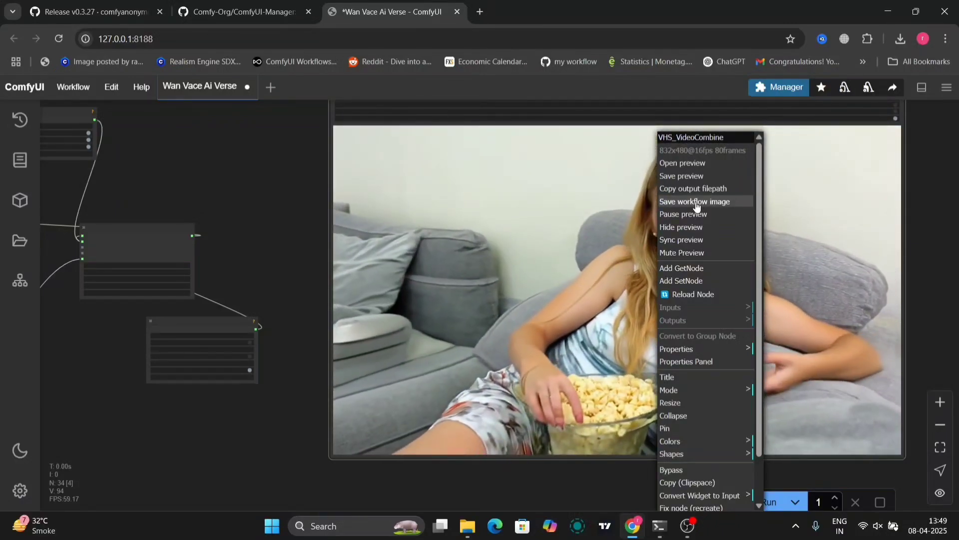
pyautogui.click(696, 202)
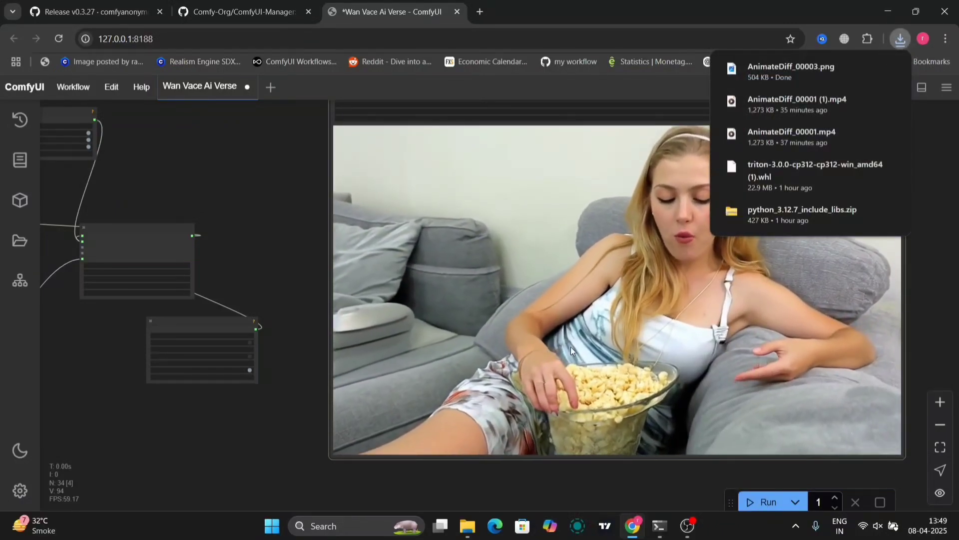
pyautogui.click(658, 353)
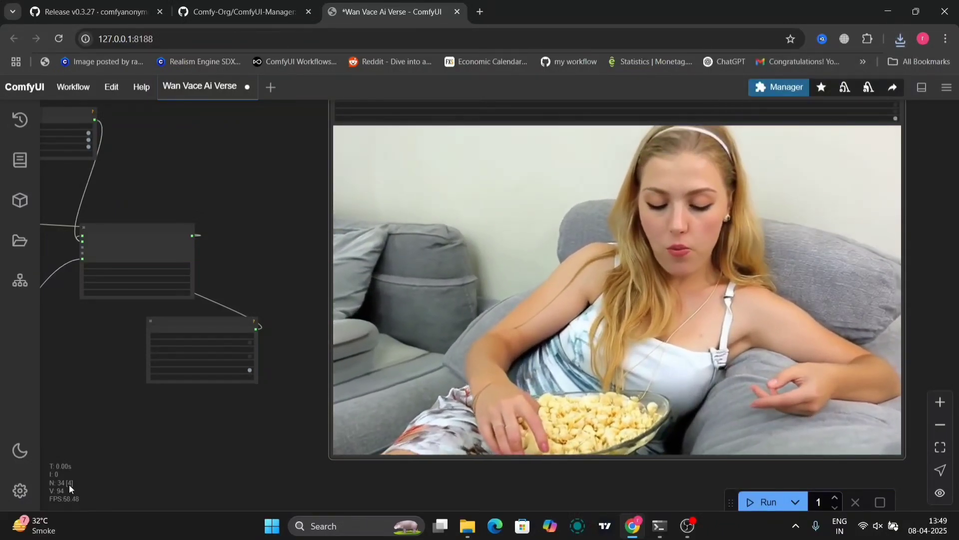
pyautogui.scroll(-10, 172, 455)
pyautogui.moveTo(172, 453); pyautogui.dragTo(501, 341)
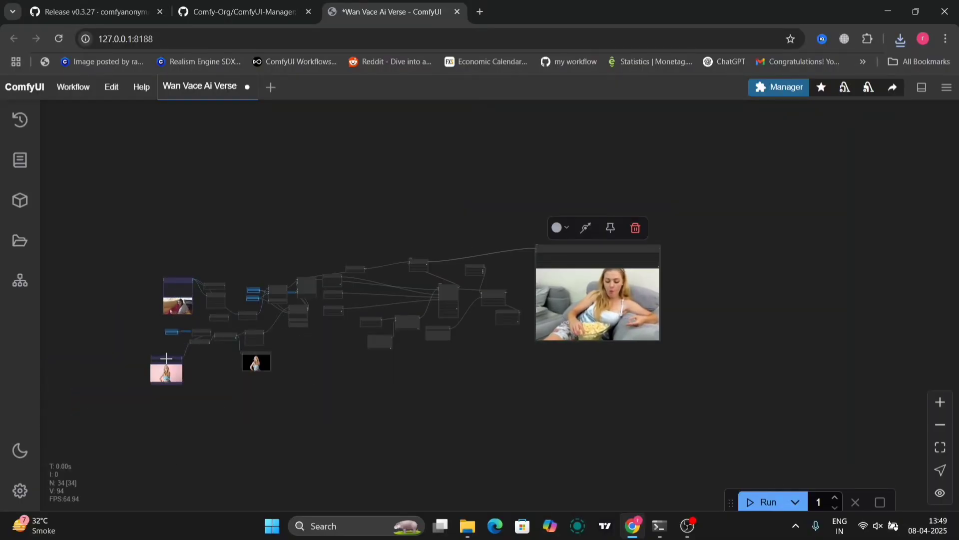
# - Move the Ref Image node beside the video preview and enlarge it
pyautogui.moveTo(166, 358); pyautogui.dragTo(696, 246)
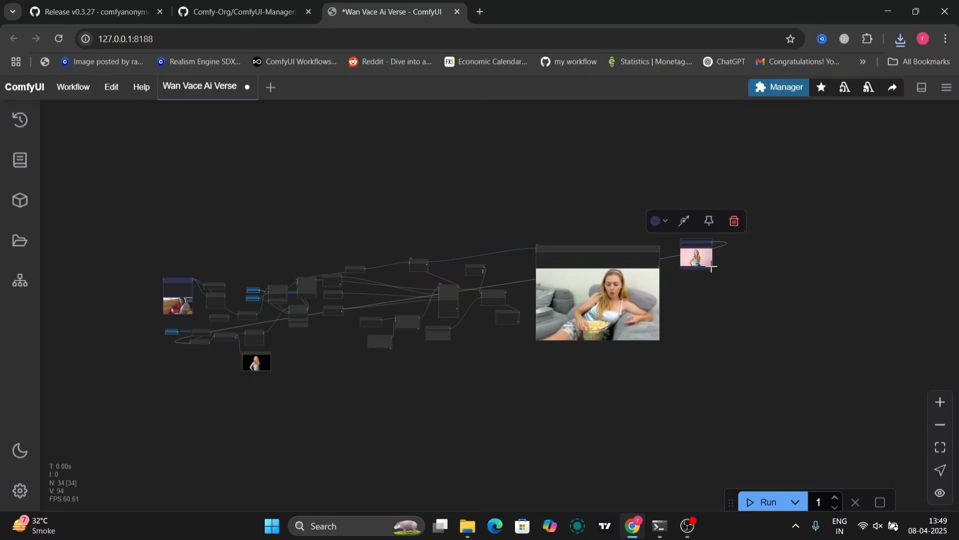
pyautogui.scroll(15, 708, 267)
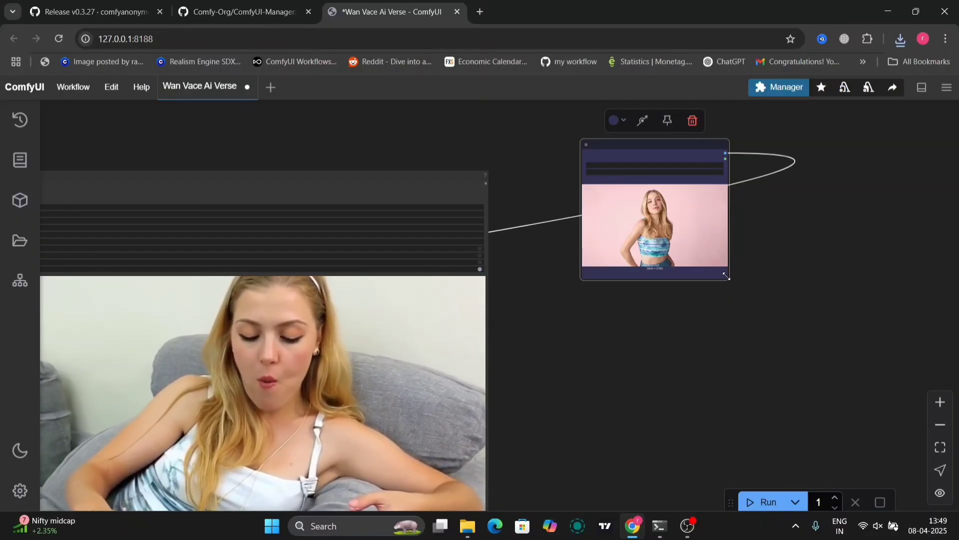
pyautogui.moveTo(728, 279); pyautogui.dragTo(927, 421)
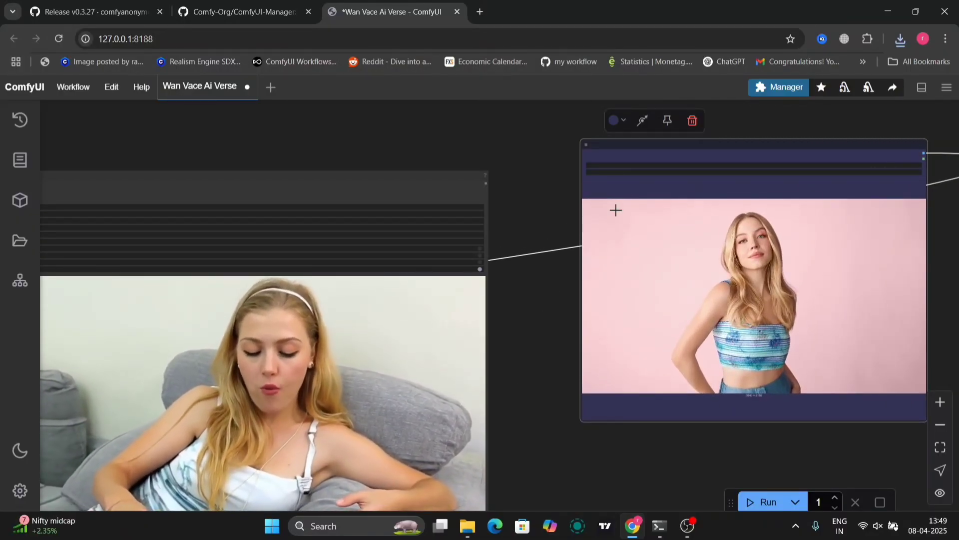
pyautogui.moveTo(618, 145); pyautogui.dragTo(551, 182)
pyautogui.scroll(3, 431, 142)
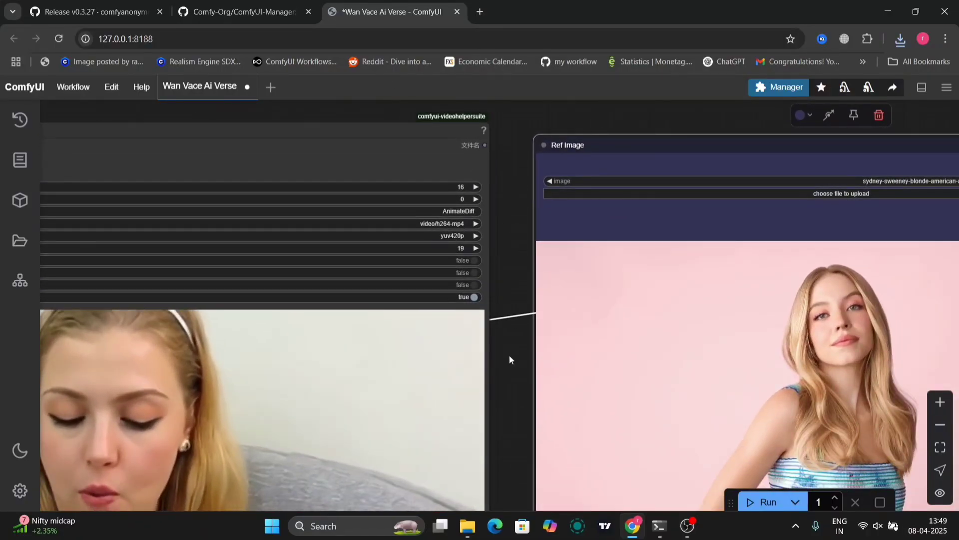
pyautogui.moveTo(509, 359); pyautogui.dragTo(548, 288)
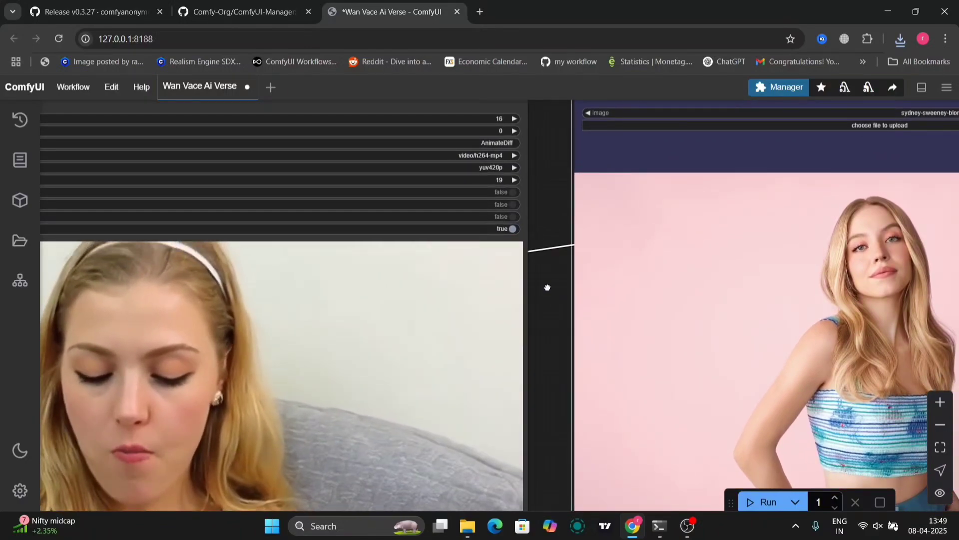
# - Zoom out and move the reference photo node away to the lower left
pyautogui.scroll(-1, 567, 265)
pyautogui.scroll(-2, 568, 265)
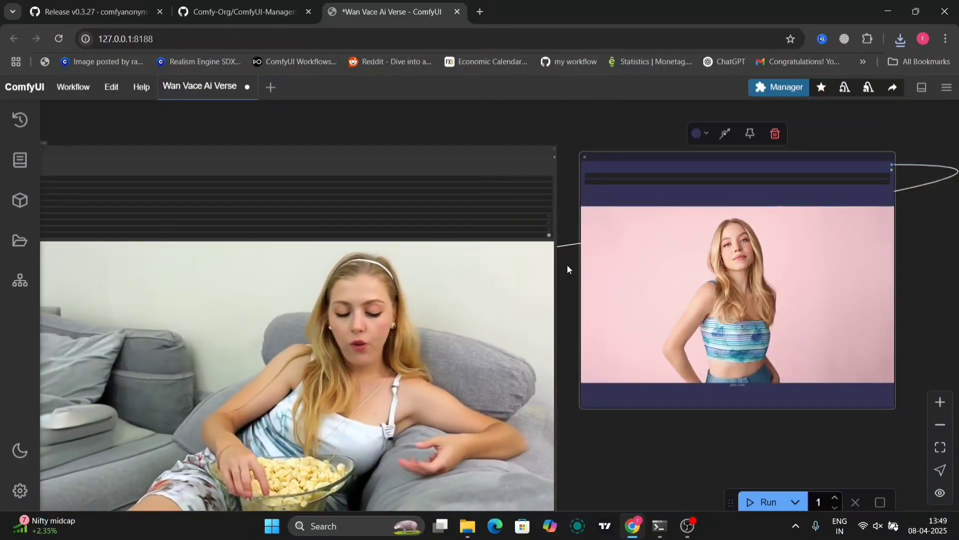
pyautogui.scroll(-3, 567, 265)
pyautogui.scroll(2, 567, 265)
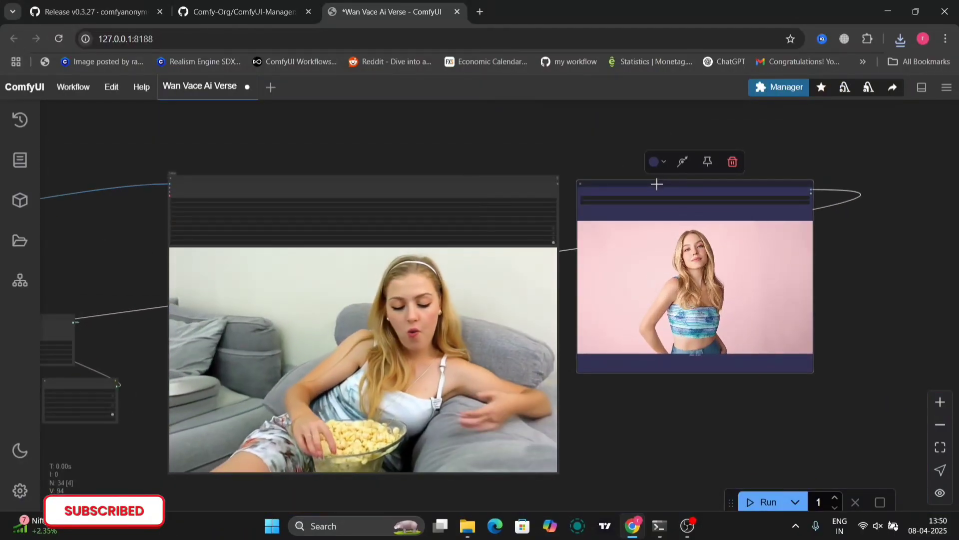
pyautogui.moveTo(653, 184); pyautogui.dragTo(3, 471)
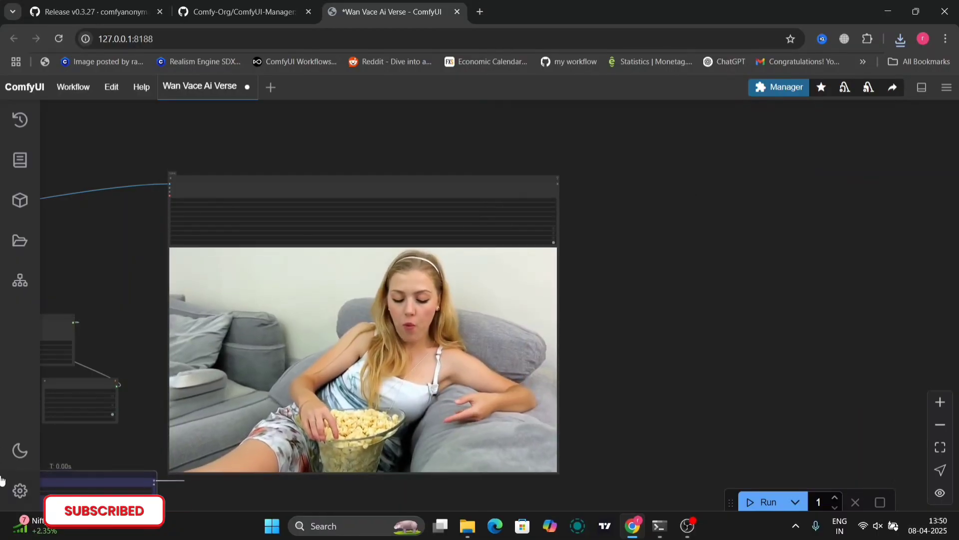
pyautogui.click(640, 357)
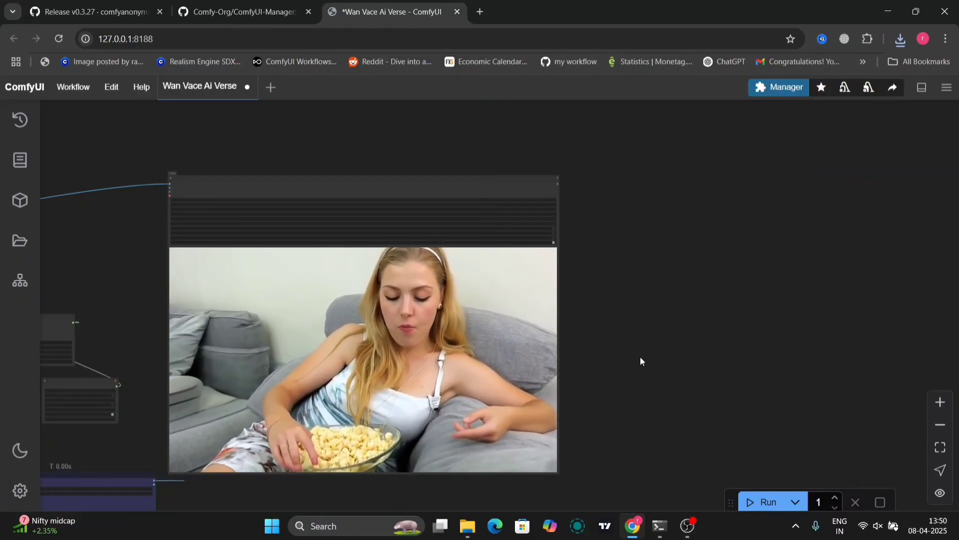